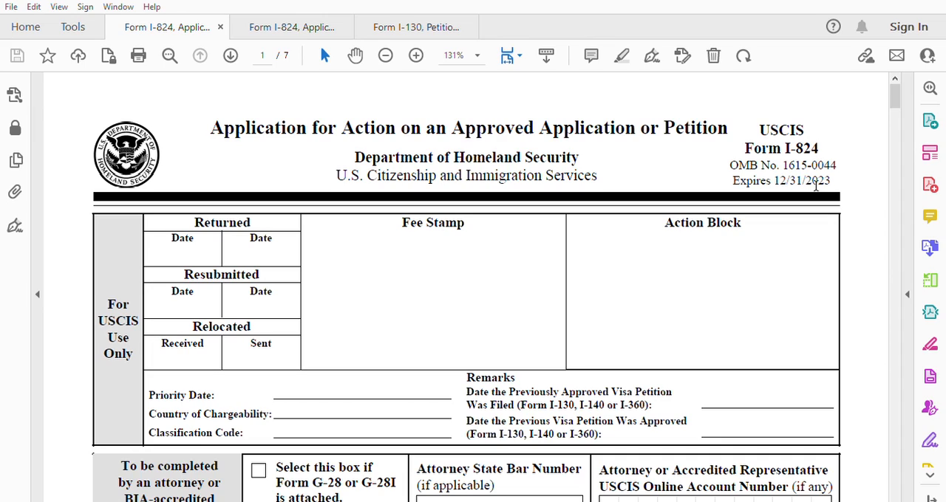
Examine page 1 of Form I-824 and the Form I-130 Part 4 questions about adjustment of status and the consulate abroad.
scroll(623, 250, "down", 1)
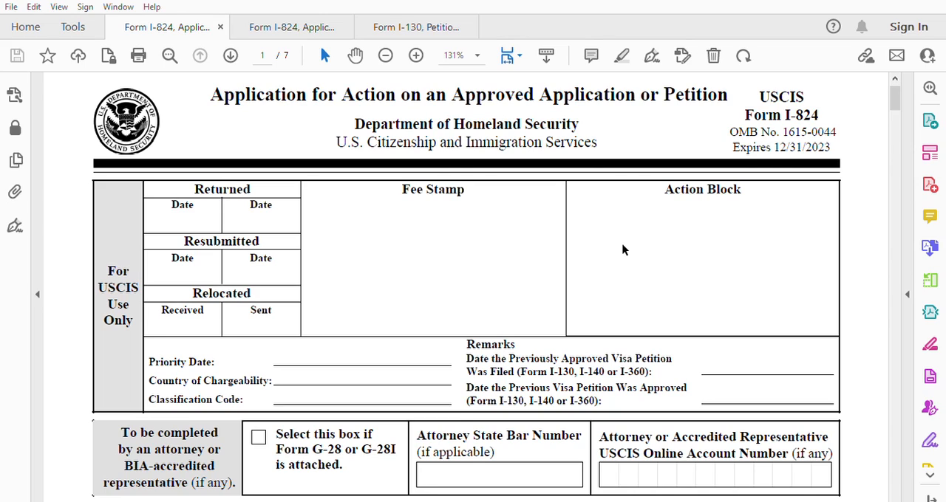
scroll(605, 233, "down", 1)
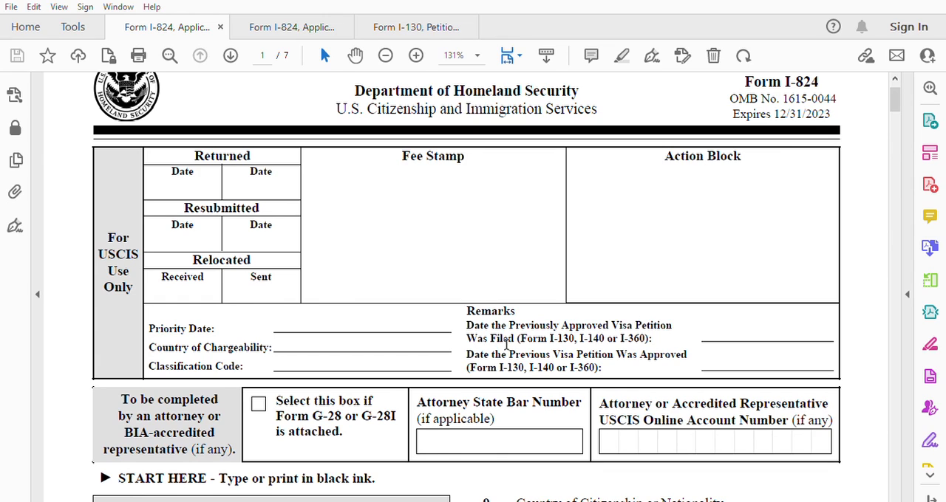
scroll(465, 316, "down", 3)
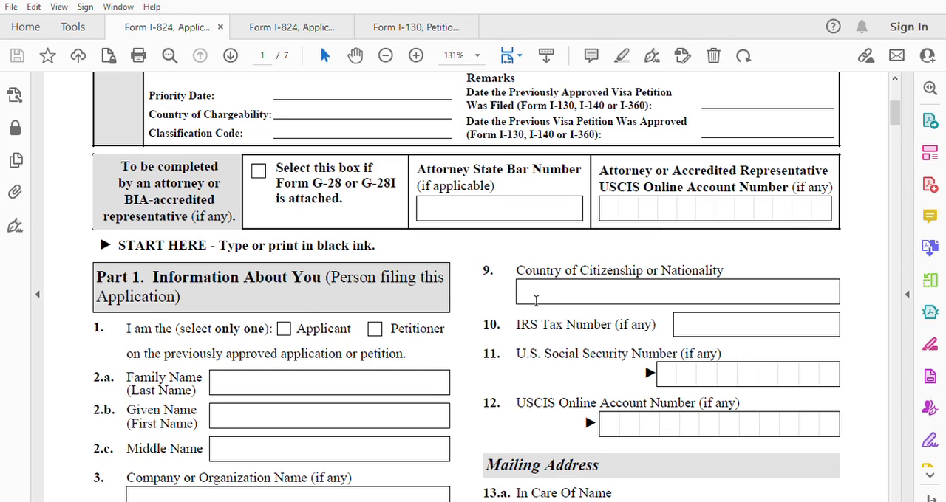
scroll(530, 284, "up", 2)
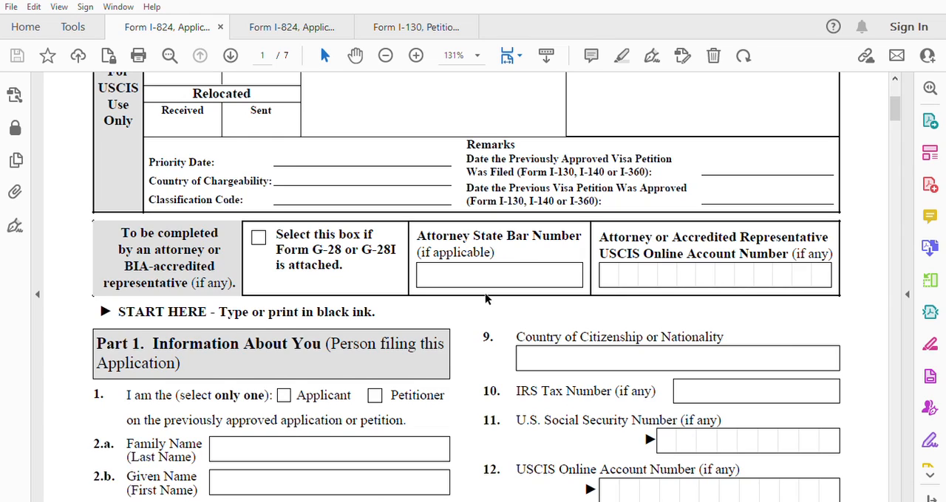
left_click(408, 28)
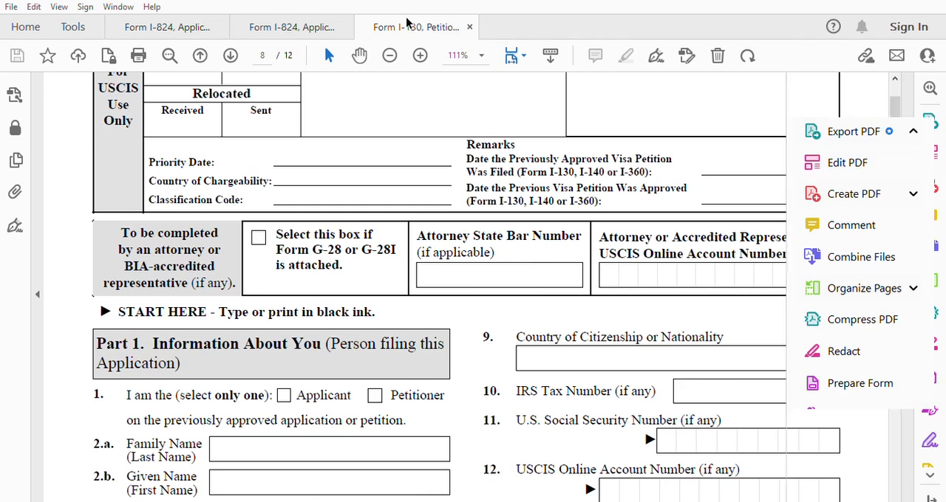
scroll(341, 335, "down", 10)
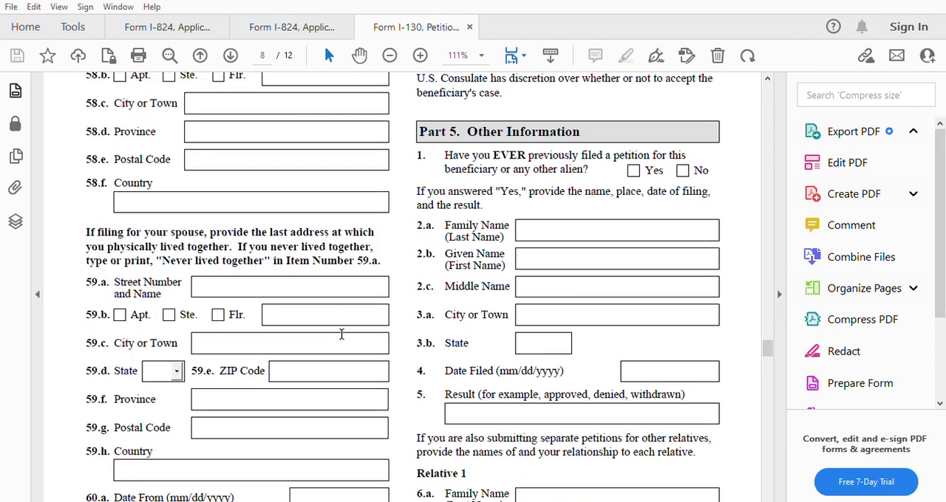
scroll(342, 334, "down", 3)
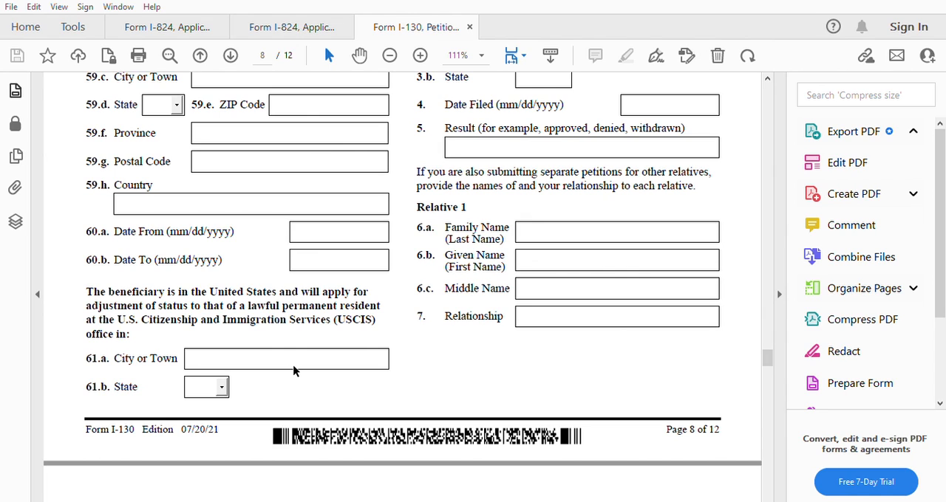
scroll(494, 342, "up", 10)
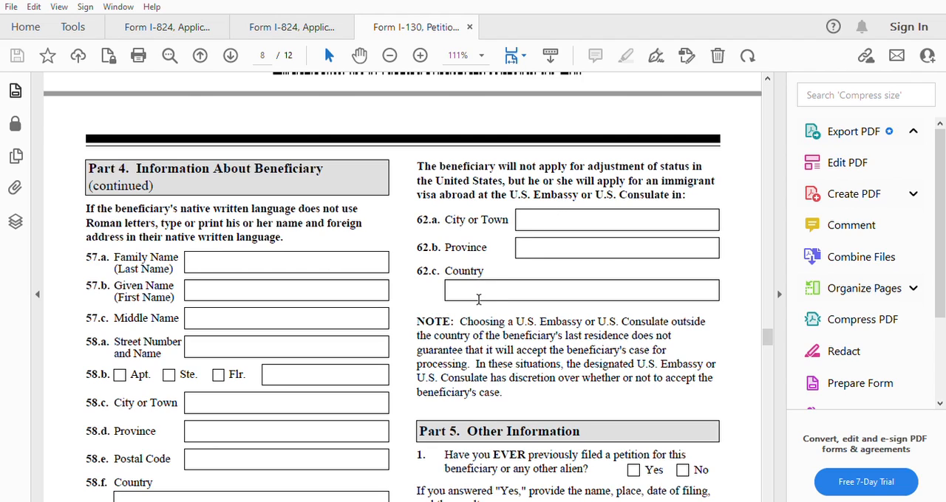
scroll(449, 225, "down", 1)
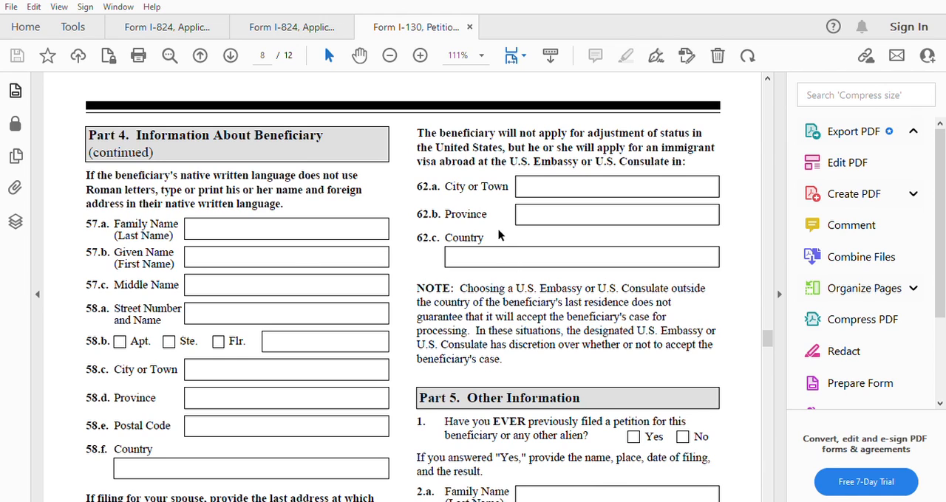
Go back to the I-824 application and mark the filer as Petitioner in Part 1, Item 1.
left_click(300, 22)
left_click(185, 24)
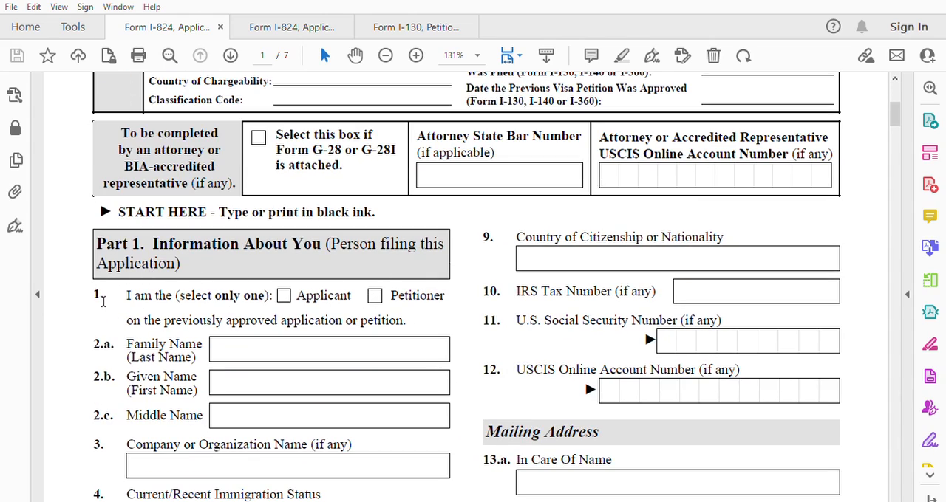
left_click(374, 296)
Check the Form I-824 Specific Instructions and the requested-action options 1.a to 1.e in the application's Part 2.
left_click(289, 27)
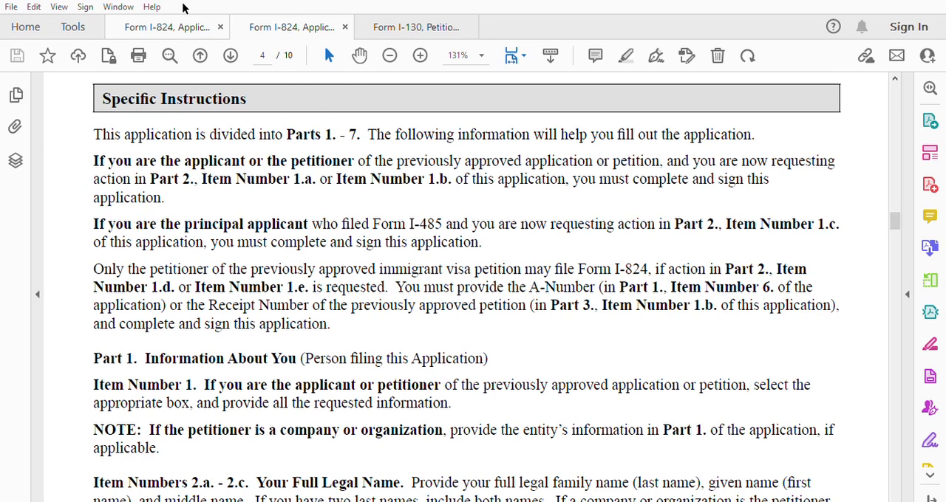
left_click(183, 25)
scroll(268, 305, "down", 20)
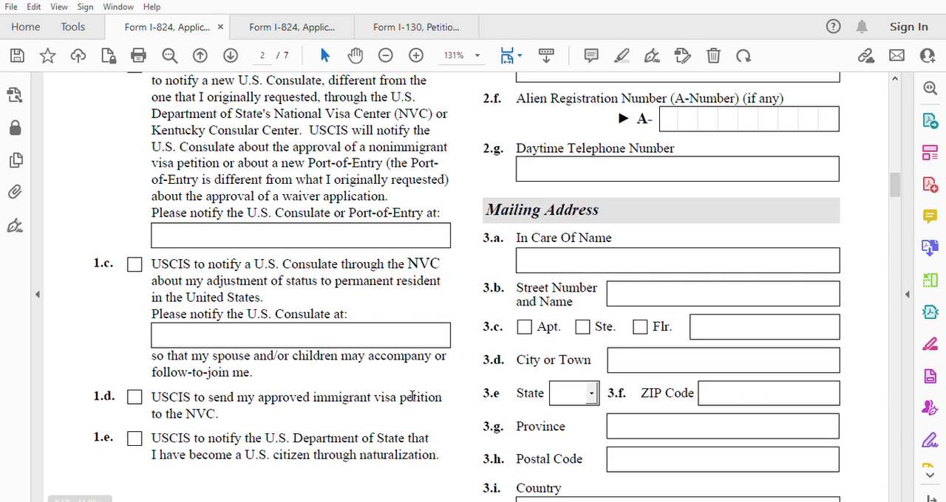
scroll(202, 269, "up", 1)
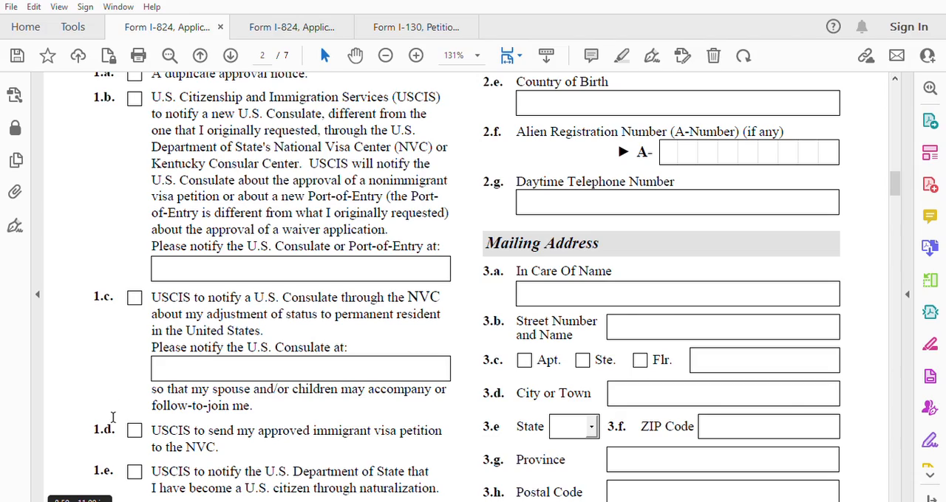
scroll(174, 387, "up", 10)
scroll(181, 384, "up", 10)
scroll(181, 382, "down", 2)
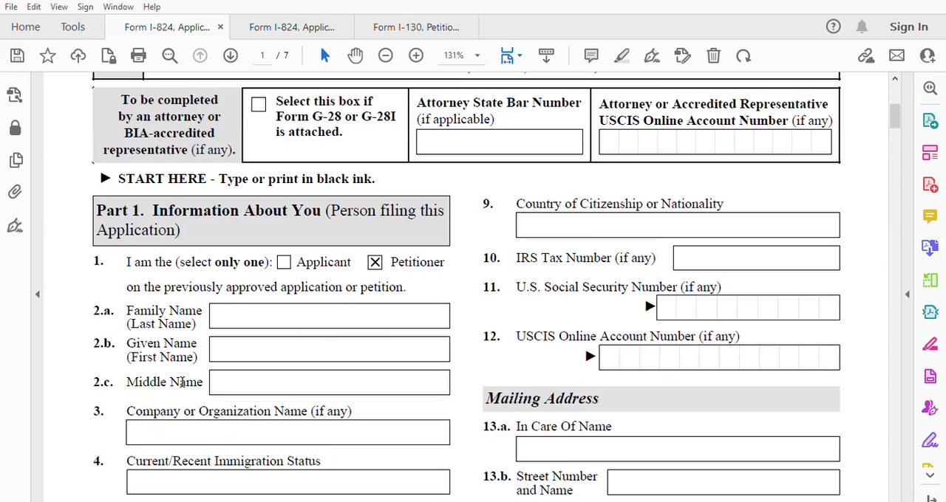
Fill in the petitioner's family and given names in Part 1, and enter "N A" as the current immigration status.
scroll(181, 382, "down", 2)
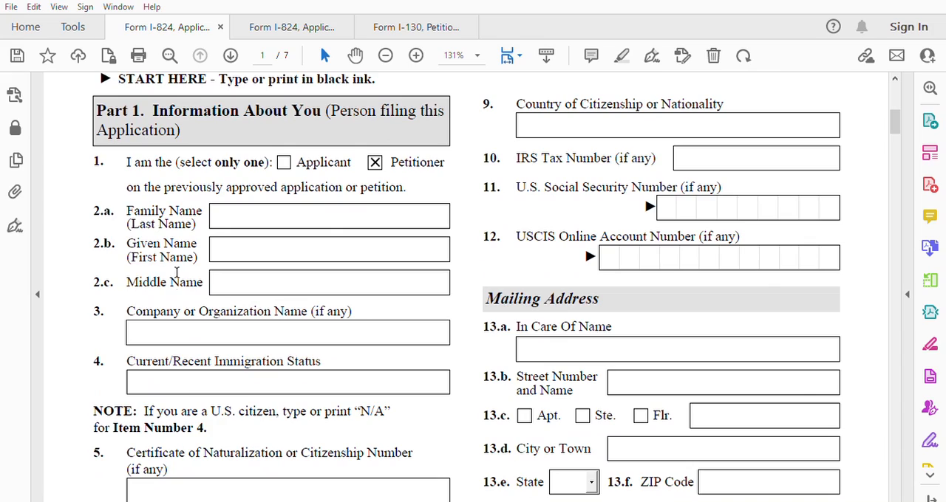
left_click(261, 213)
left_click(241, 242)
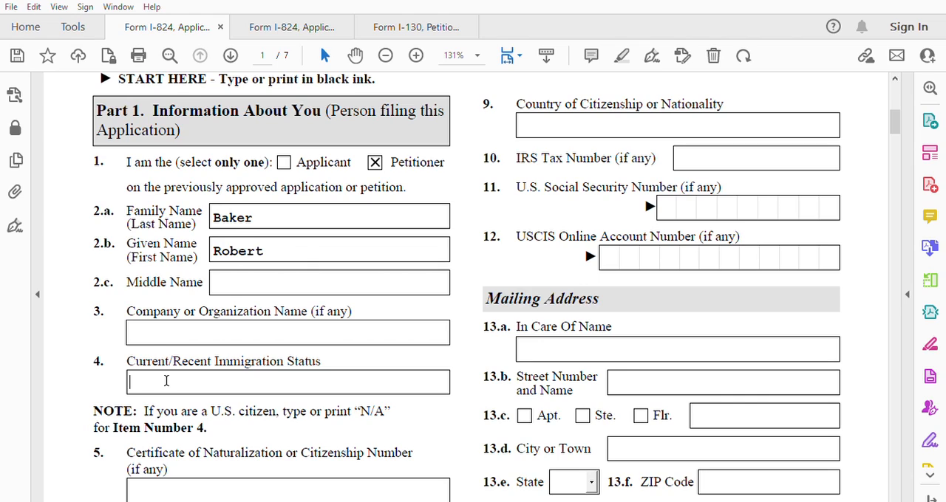
type("N")
type("A")
Fill in the petitioner's naturalization certificate number in Item 5 and the A-Number in Item 6.
scroll(148, 384, "down", 2)
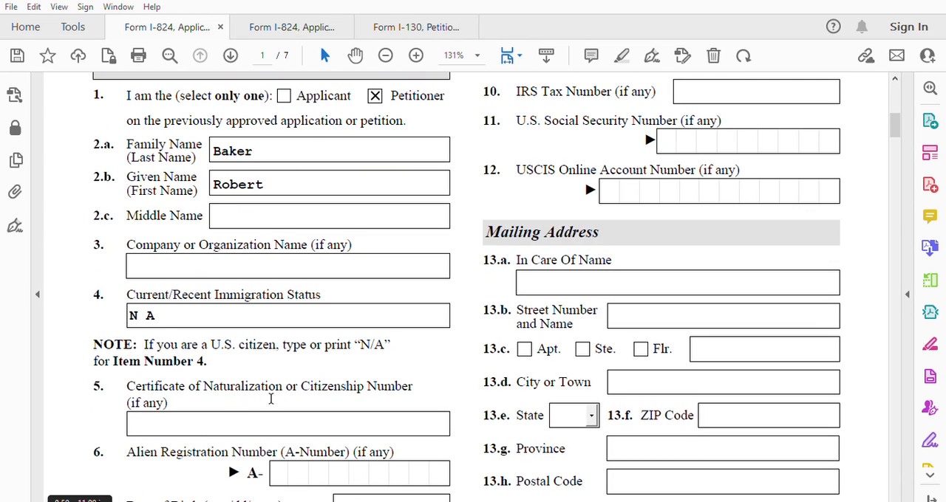
left_click(187, 416)
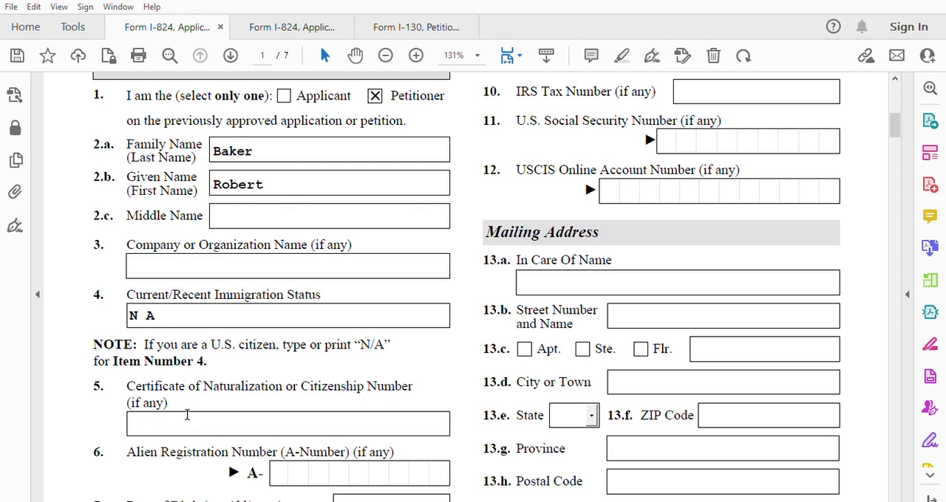
type("111111111111")
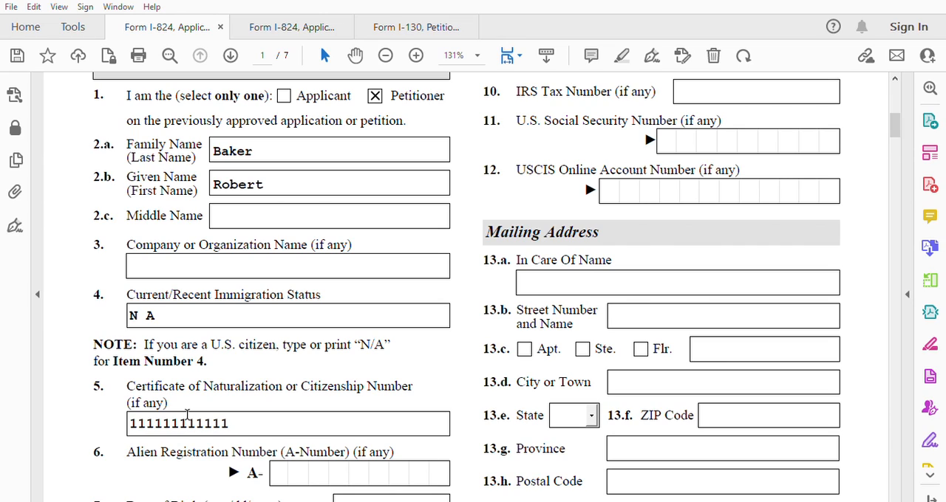
scroll(289, 437, "down", 2)
left_click(289, 405)
type("222222")
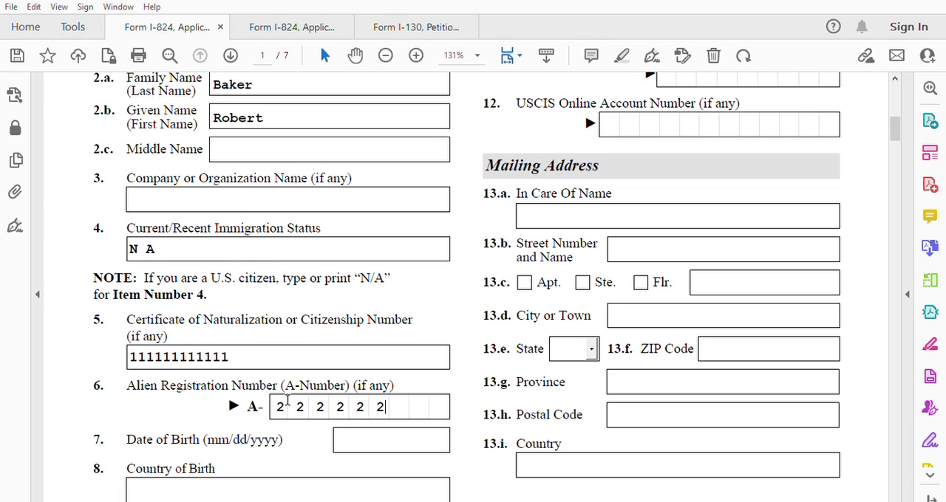
type("222")
left_click(349, 436)
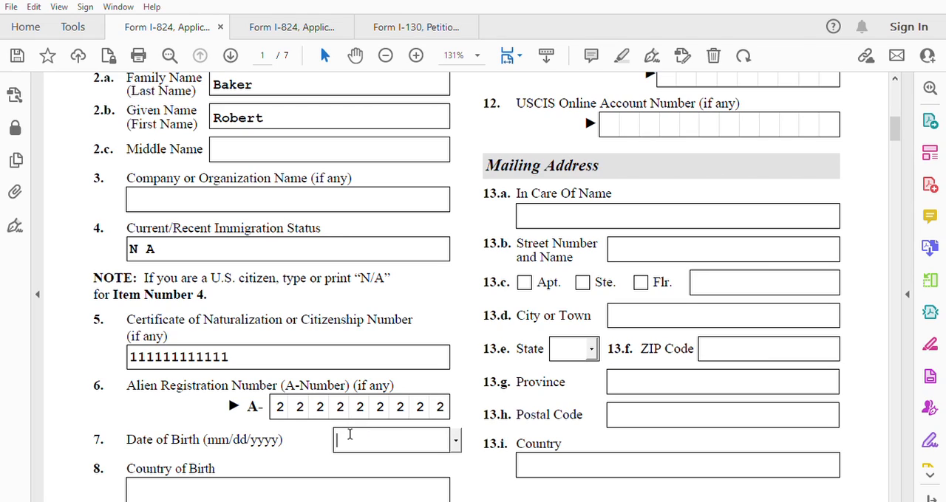
type("1/1/180")
left_click(290, 488)
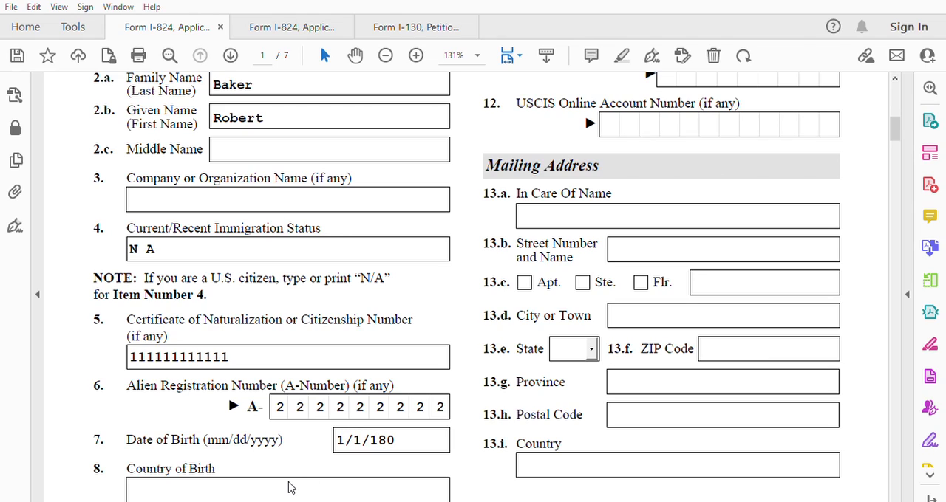
left_click(612, 276)
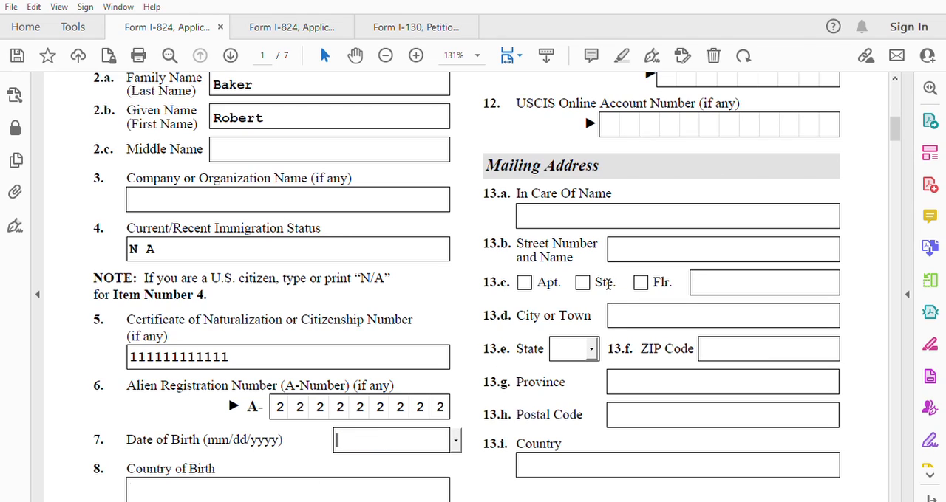
Enter the petitioner's full date of birth in Item 7 and Morocco as the country of birth in Item 8.
type("1/1/1980")
left_click(251, 485)
type("Morocco")
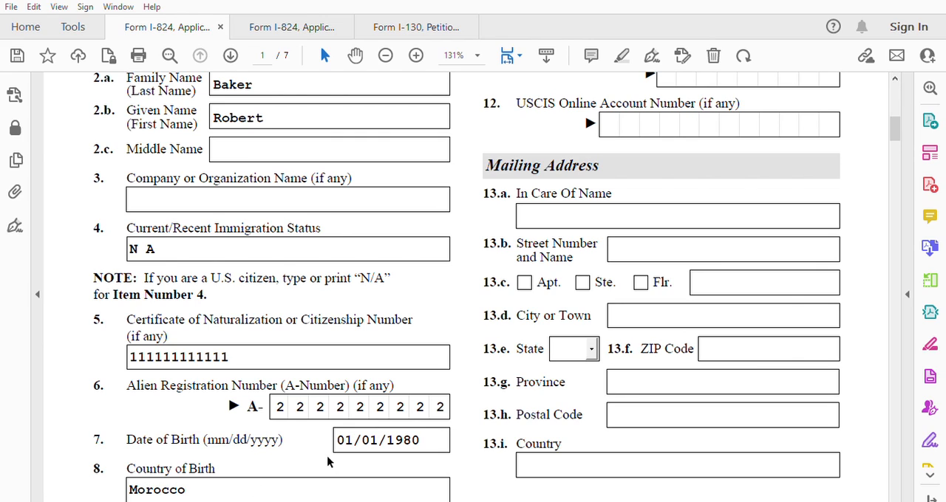
Enter USA as the country of citizenship in Item 9 and fill in the U.S. Social Security number in Item 11.
scroll(525, 395, "up", 5)
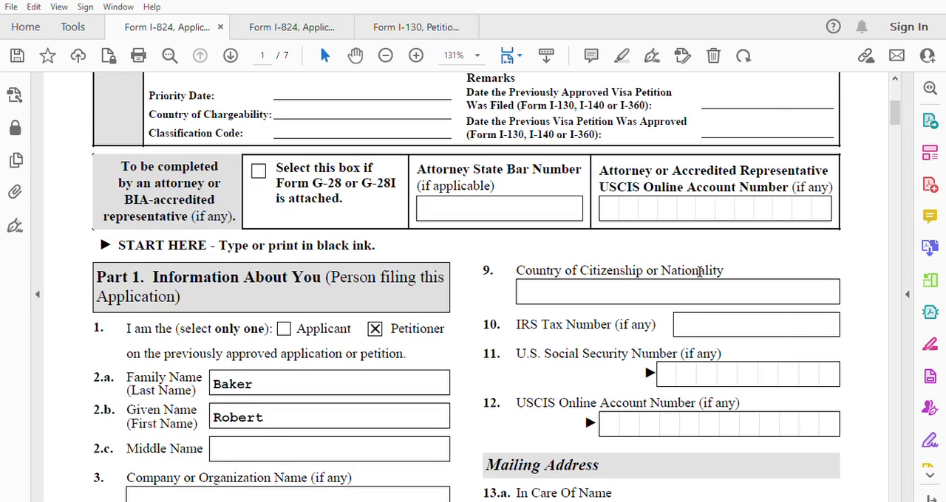
left_click(555, 285)
type("USA")
left_click(679, 370)
type("2222222222")
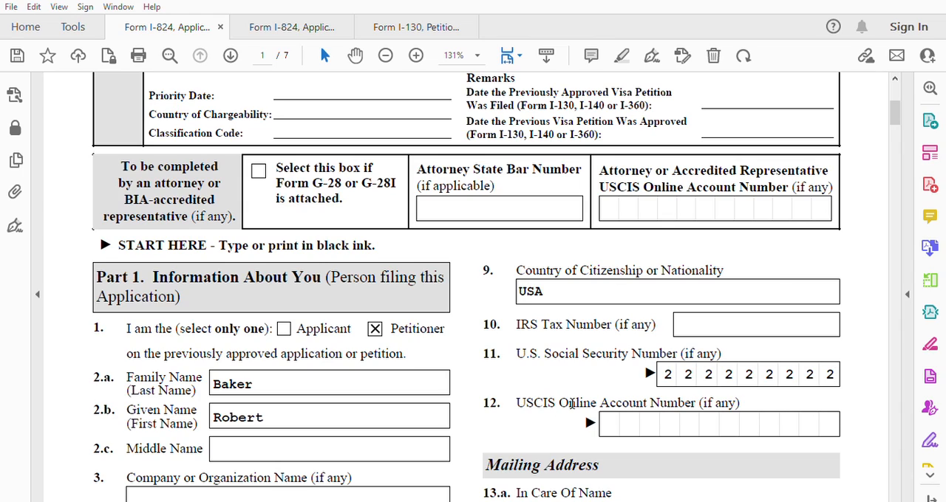
Fill in all twelve digits of the petitioner's USCIS online account number in Item 12.
left_click(616, 419)
type("3333333333")
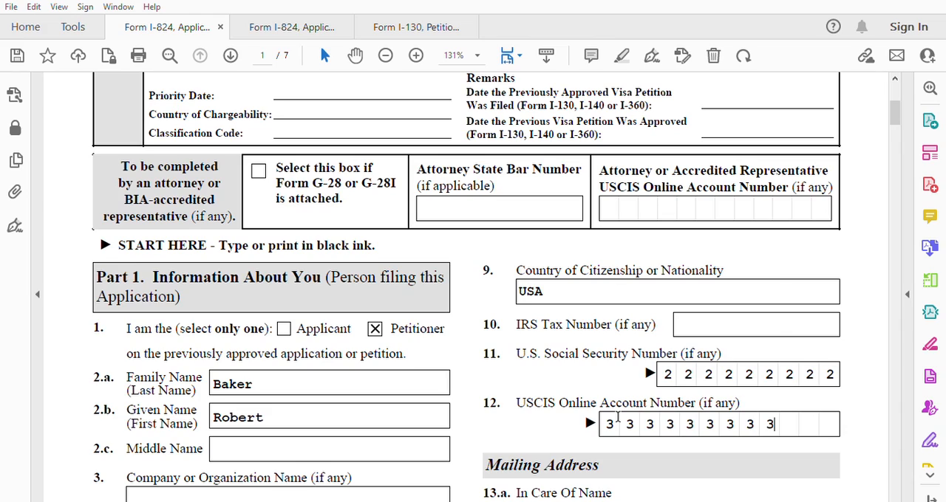
type("33")
Fill in the mailing address's In Care Of name in Item 13.a and the street number and name in Item 13.b.
scroll(572, 403, "down", 5)
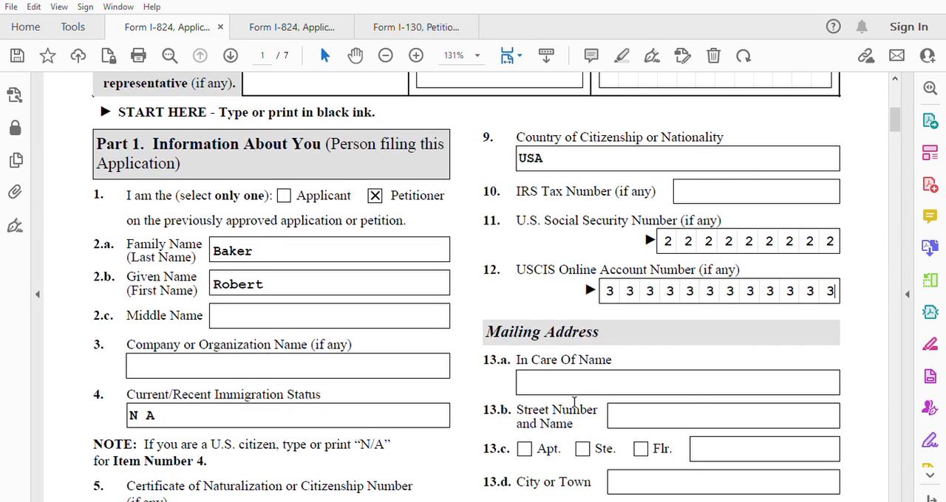
left_click(565, 279)
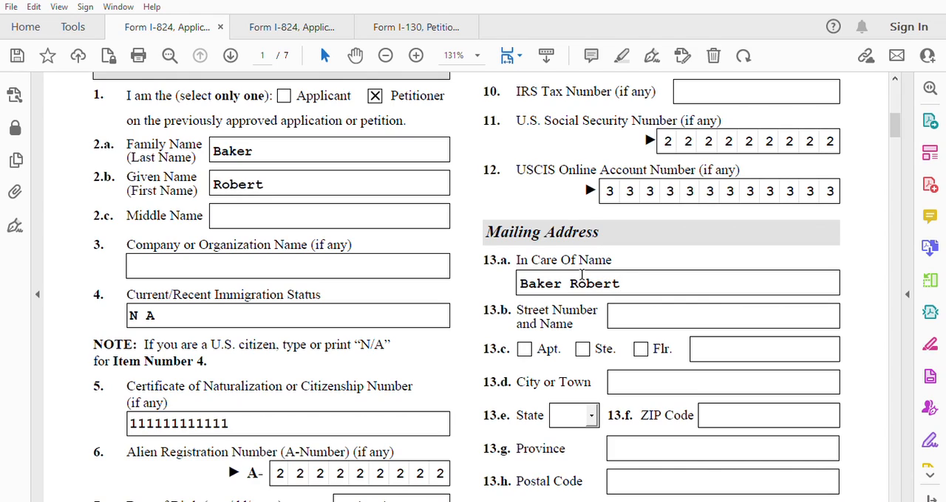
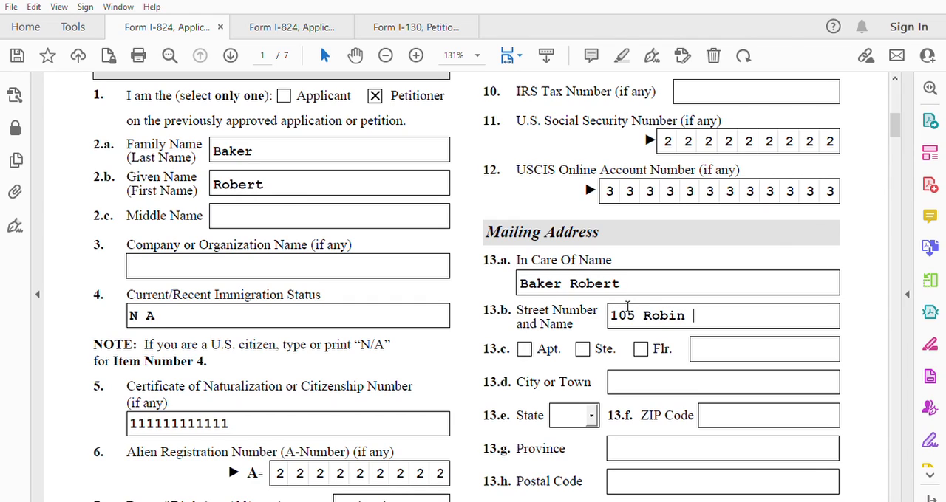
Fill in the petitioner's mailing address city in Item 13.d, state in Item 13.e and ZIP code in Item 13.f.
left_click(658, 378)
type("INdian")
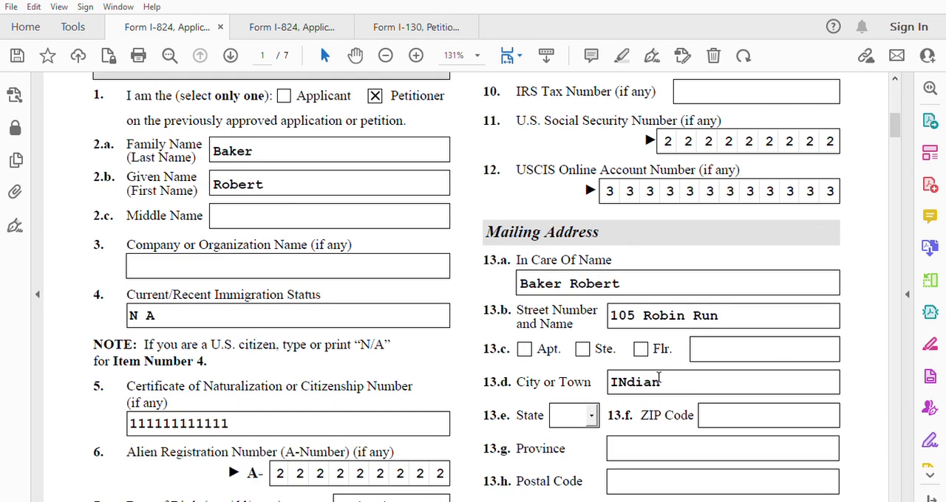
type("apolis")
left_click(590, 415)
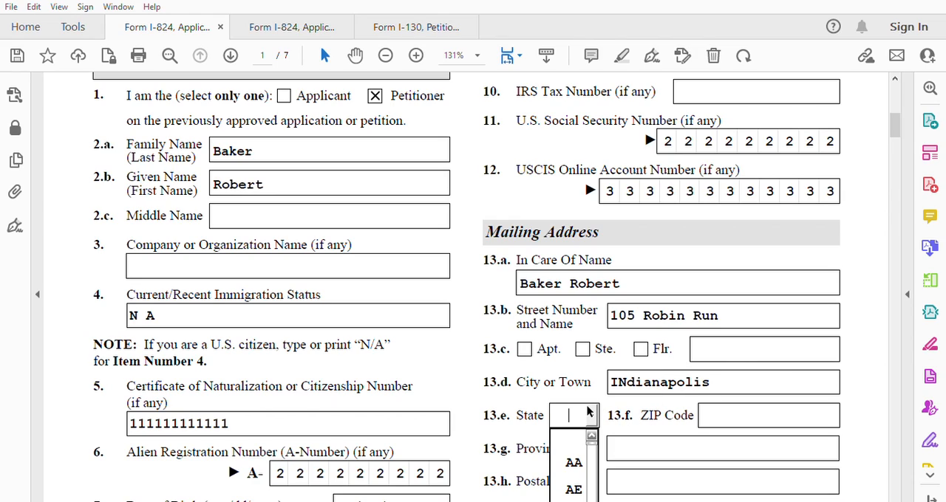
type("IA")
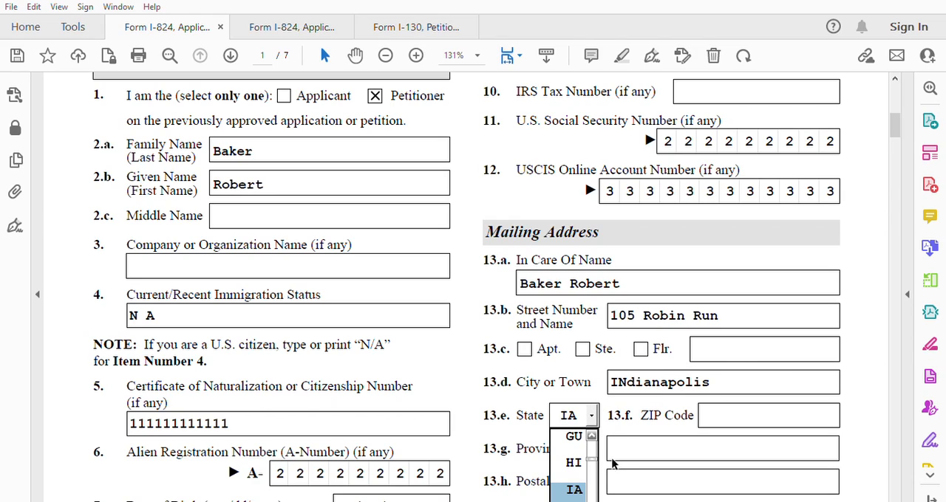
scroll(593, 499, "down", 2)
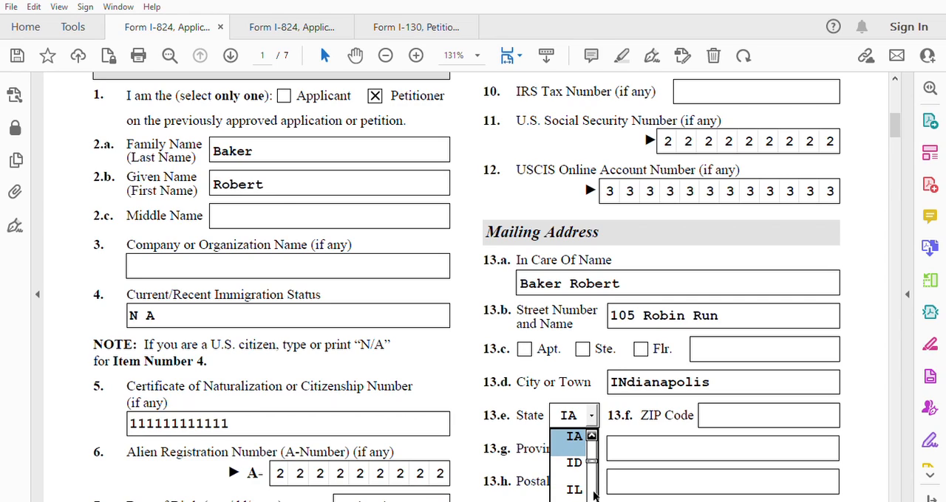
scroll(596, 500, "down", 1)
left_click(573, 487)
left_click(732, 405)
type("46221")
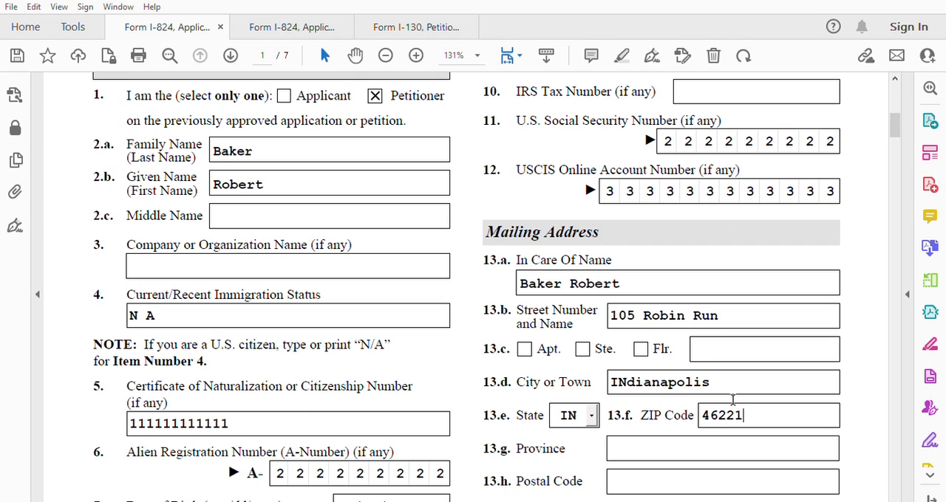
Enter "same" as the street number and name of the petitioner's physical address in Item 14.a.
scroll(652, 500, "down", 3)
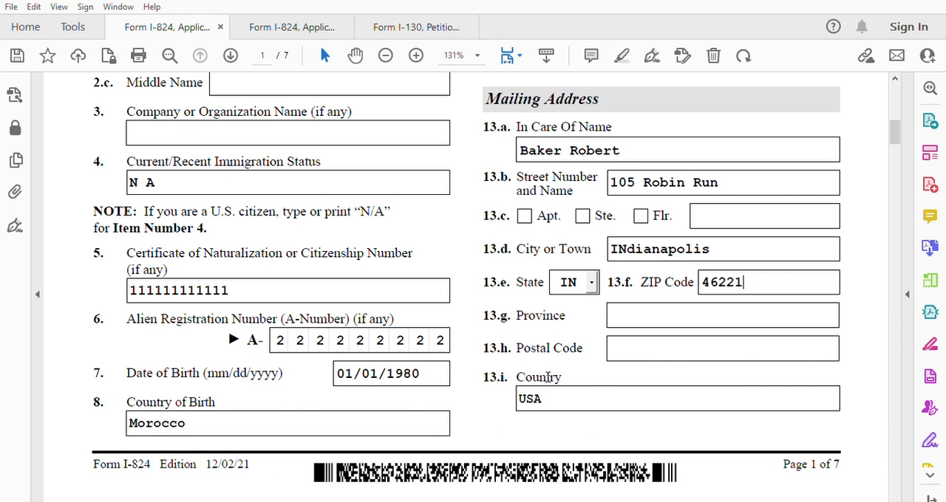
scroll(534, 357, "down", 1)
scroll(533, 358, "down", 7)
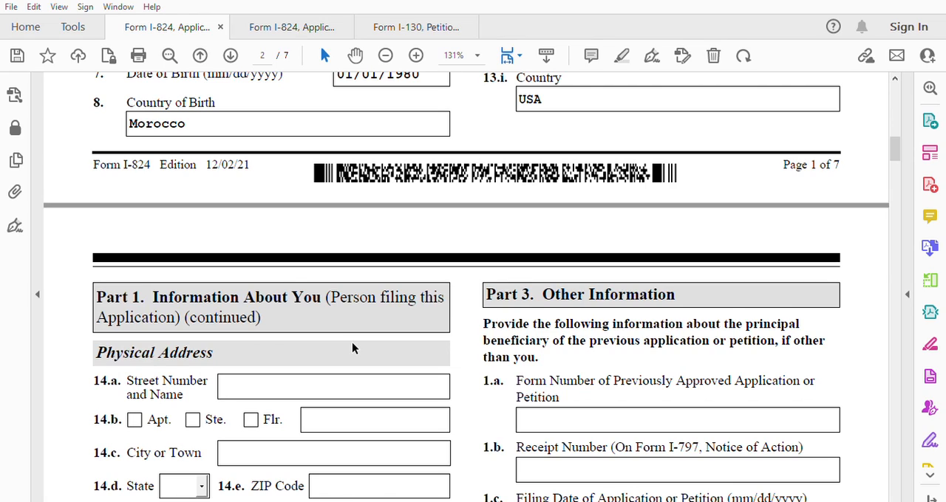
scroll(353, 348, "down", 2)
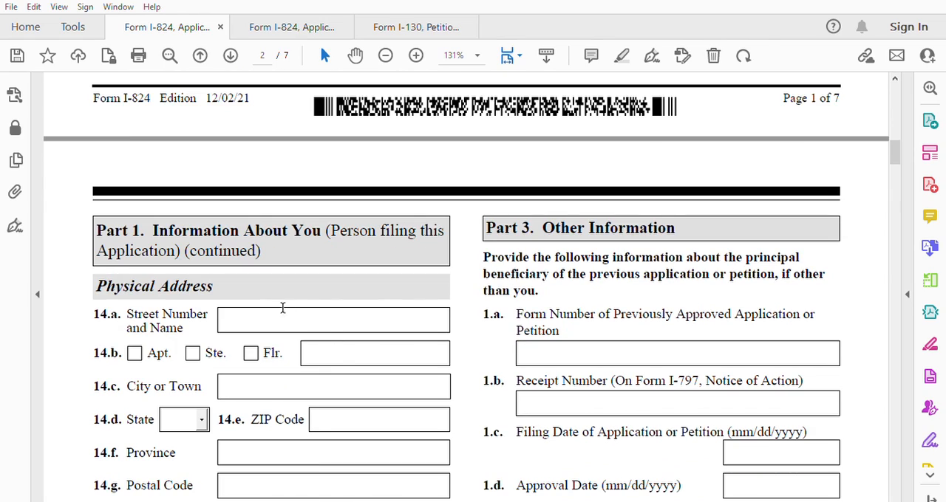
left_click(262, 314)
type("same")
Select reason 1.d in Part 2, asking USCIS to send the approved immigrant visa petition to the NVC.
scroll(322, 360, "down", 3)
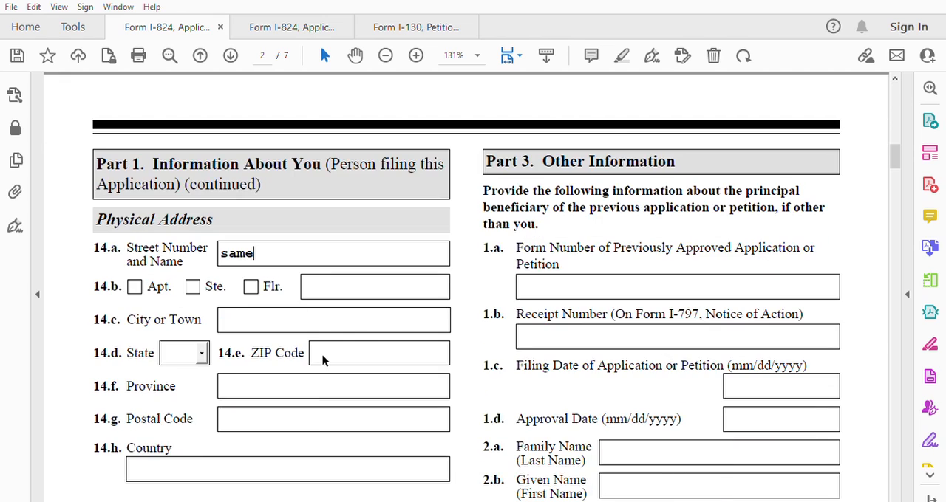
scroll(322, 360, "down", 7)
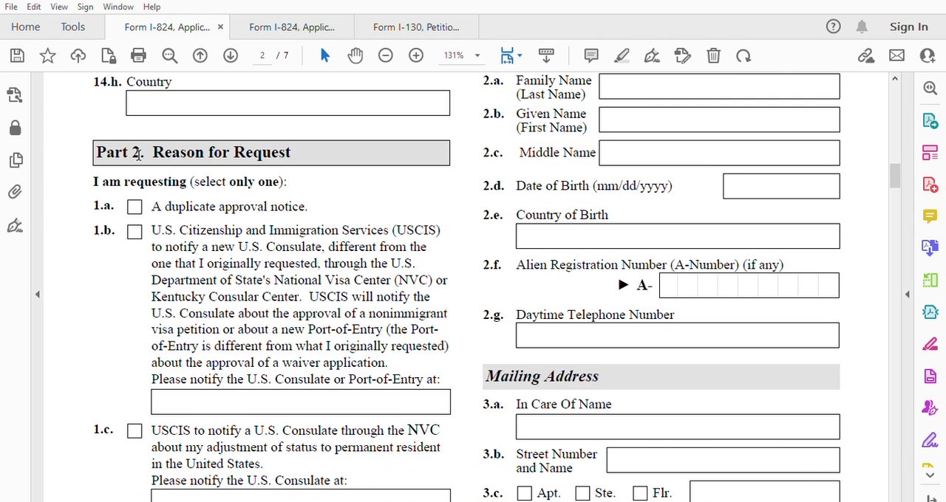
scroll(266, 344, "down", 4)
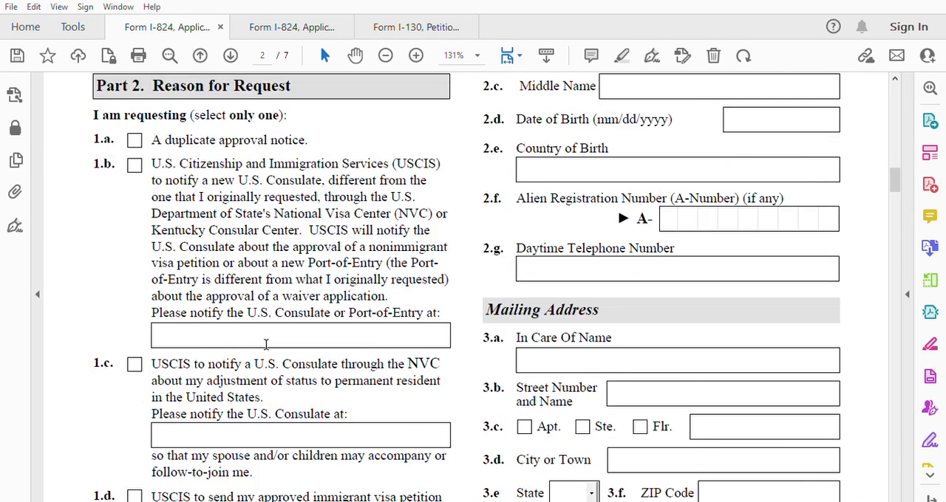
left_click(135, 397)
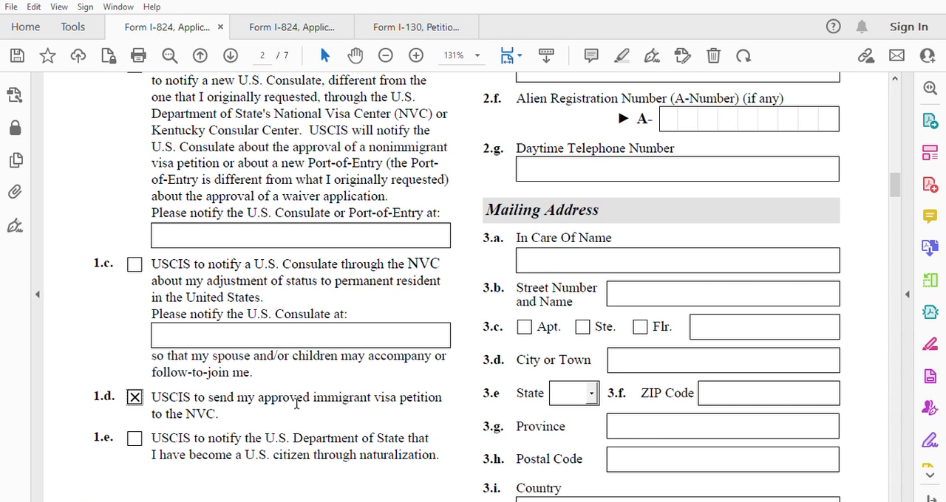
Enter I-130 as the previously approved form number in Part 3 Item 1.a and fill in the receipt number in Item 1.b.
scroll(386, 389, "up", 3)
scroll(386, 388, "up", 10)
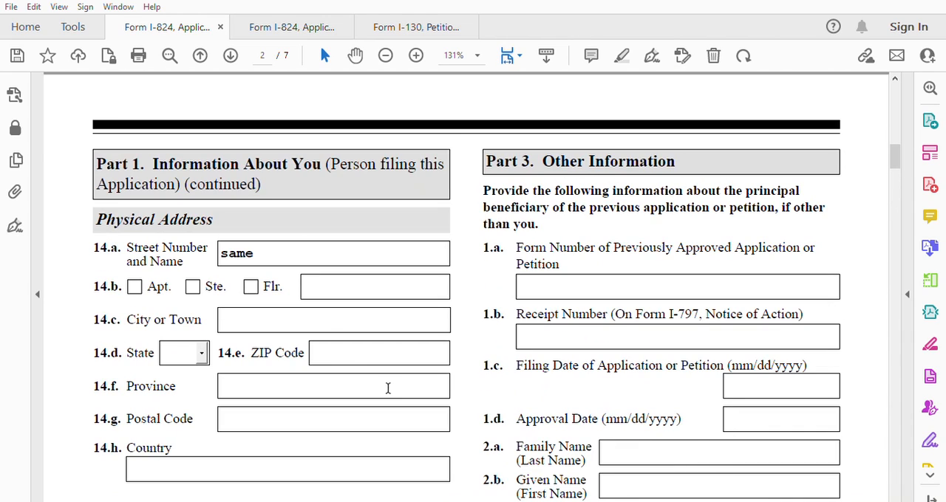
left_click(553, 279)
type("I-130")
type("IWO")
type("111111")
type("1")
Enter 2/2/2020 as the petition's filing date in Item 1.c and 2/2/2021 as its approval date in Item 1.d.
scroll(588, 358, "down", 2)
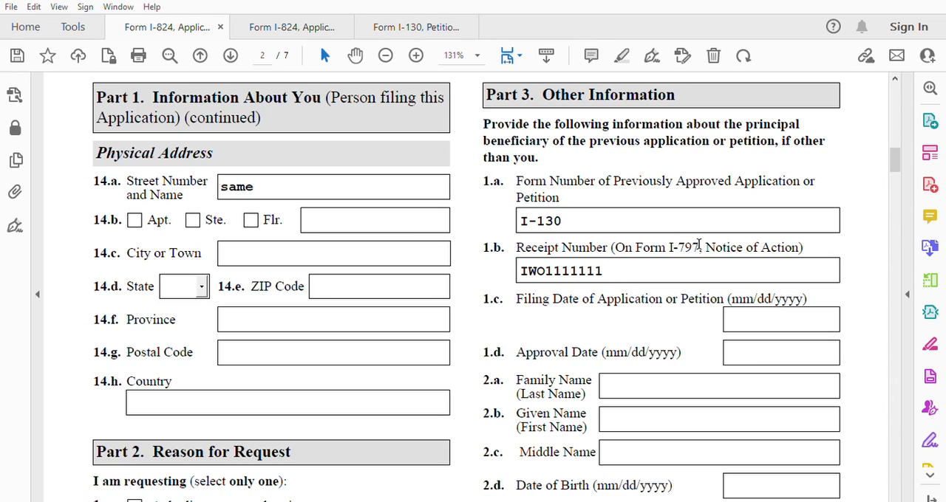
left_click(739, 310)
type("2/2/2020")
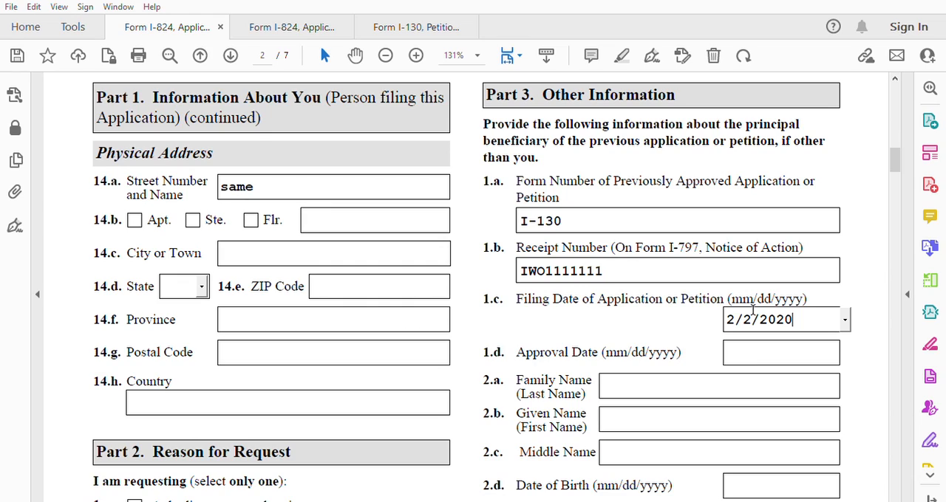
left_click(730, 348)
type("2/2/2021")
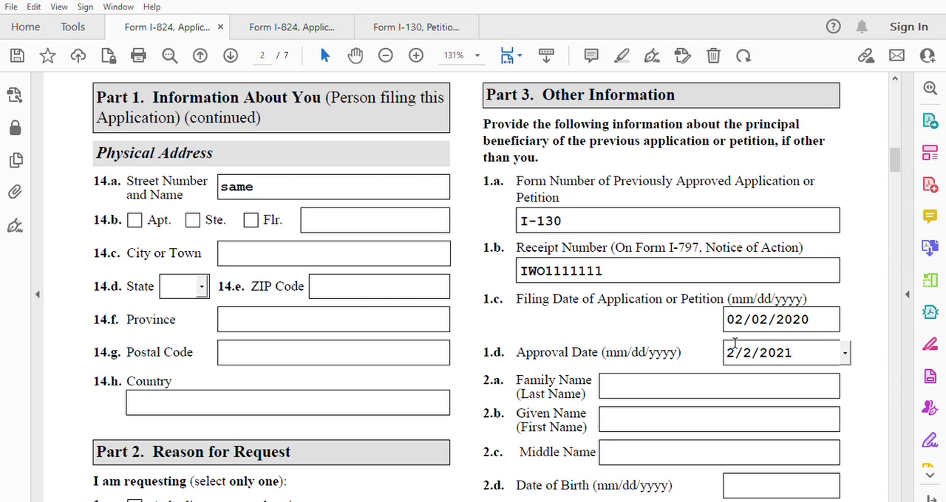
Change the filing date in Item 1.c to 02/02/2021 and the approval date in Item 1.d to 02/02/2022.
left_click(813, 320)
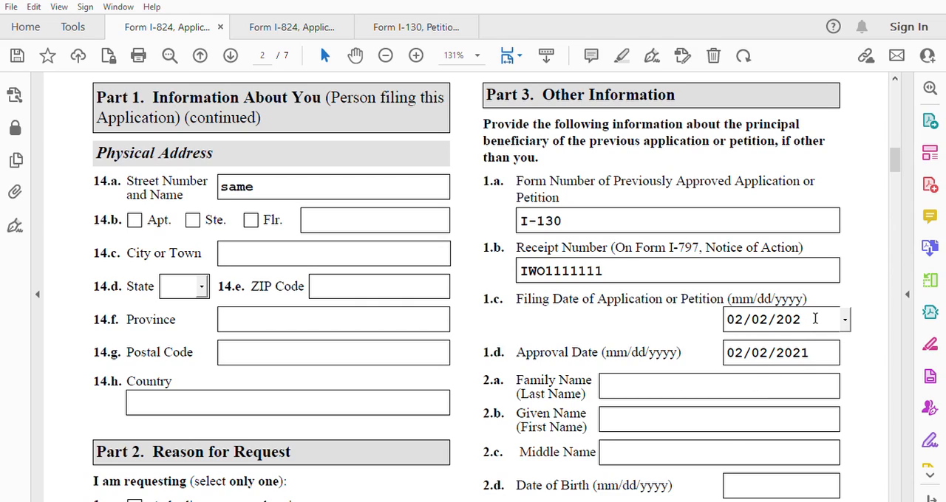
left_click(814, 353)
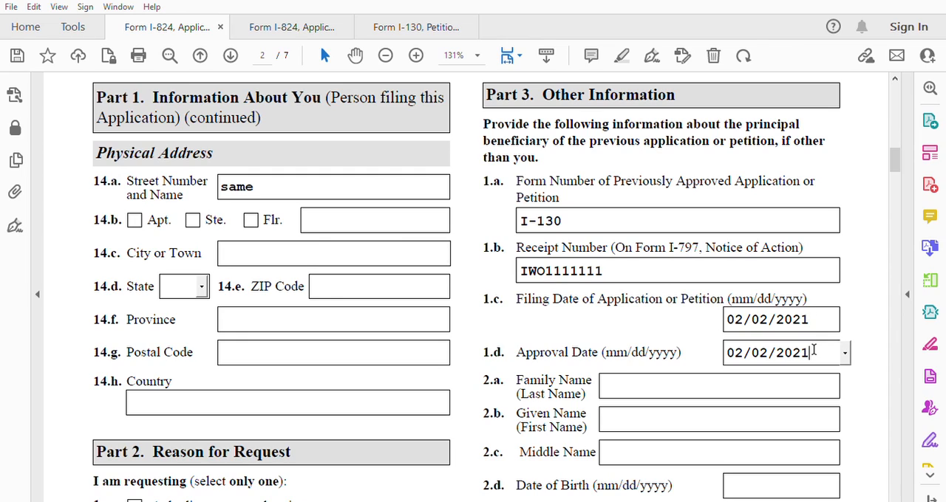
type("2")
Fill in the principal beneficiary's family name in Item 2.a and given name in Item 2.b.
scroll(659, 391, "down", 2)
left_click(650, 310)
left_click(643, 354)
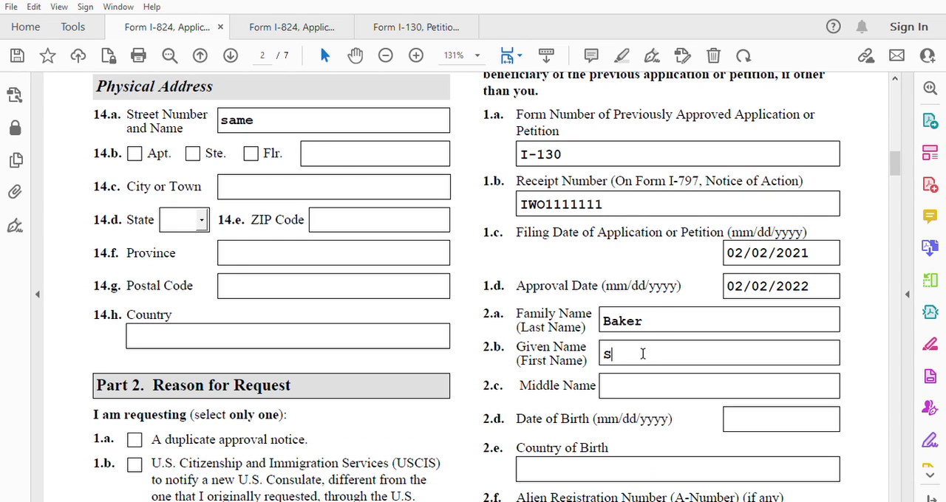
Enter the beneficiary's date of birth in Item 2.d and Morocco as the country of birth in Item 2.e.
scroll(652, 375, "down", 5)
left_click(751, 248)
type("1/1/1990")
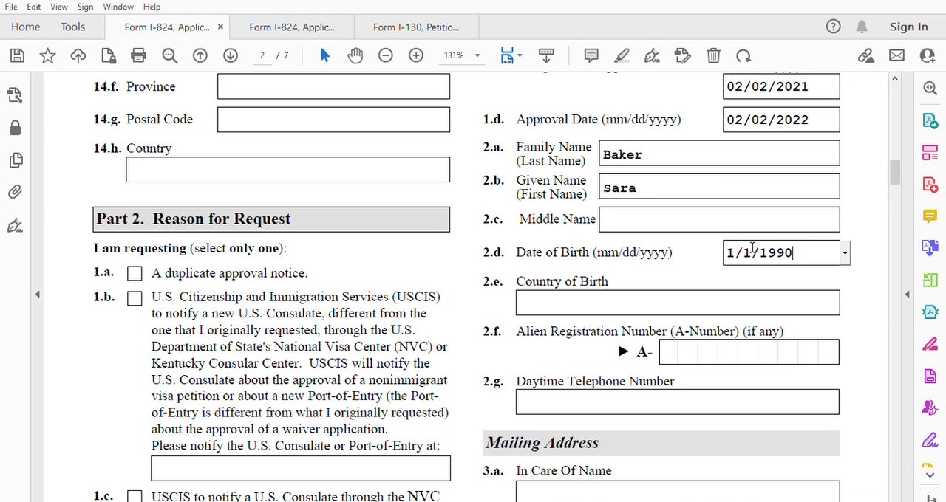
left_click(593, 301)
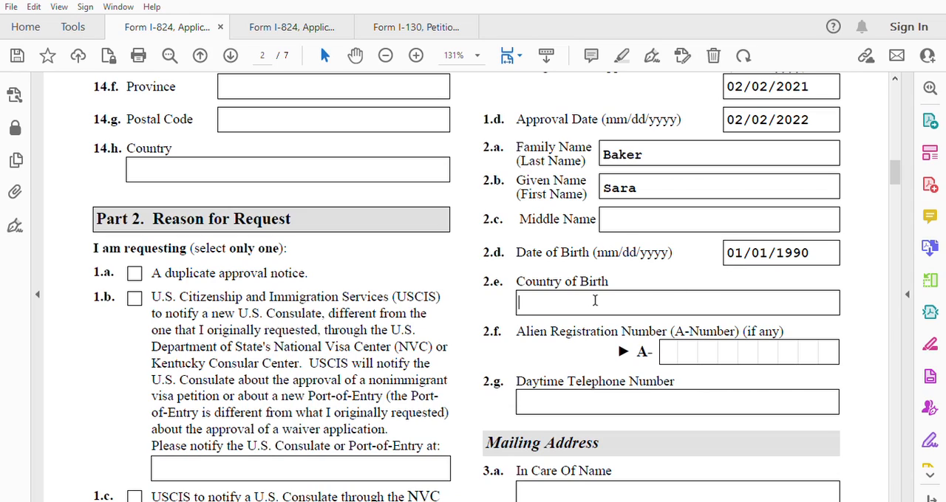
type("Morocco")
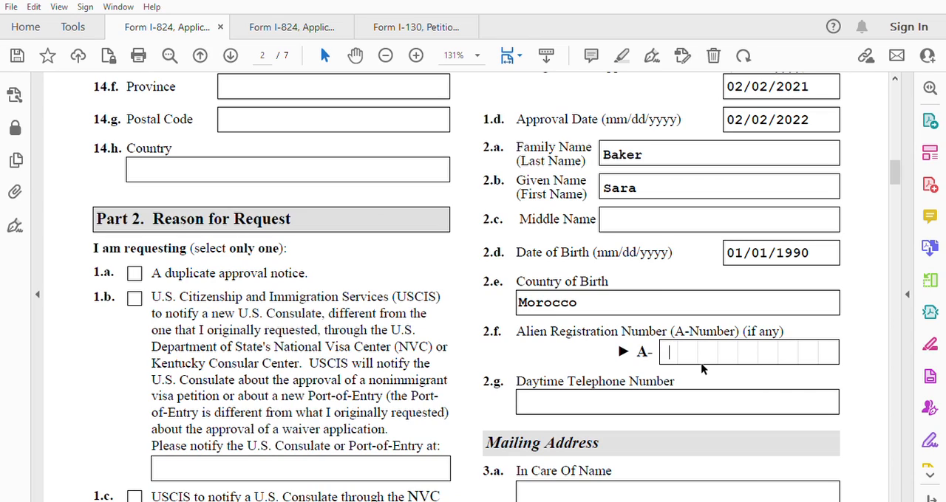
Fill in all nine digits of the beneficiary's Alien Registration Number in Item 2.f and the daytime telephone number in Item 2.g.
type("1111111")
key("BackSpace")
key("BackSpace")
key("BackSpace")
key("BackSpace")
key("BackSpace")
key("BackSpace")
key("BackSpace")
key("BackSpace")
type("111111111")
left_click(551, 397)
type("00")
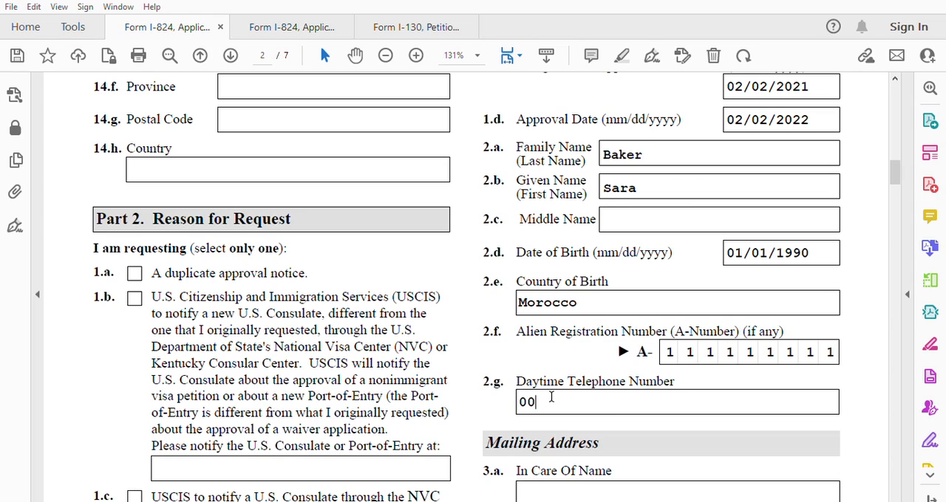
type("21211111")
Fill in the beneficiary's mailing address with the In Care Of name in Item 3.a and street number and name in Item 3.b.
scroll(613, 412, "down", 5)
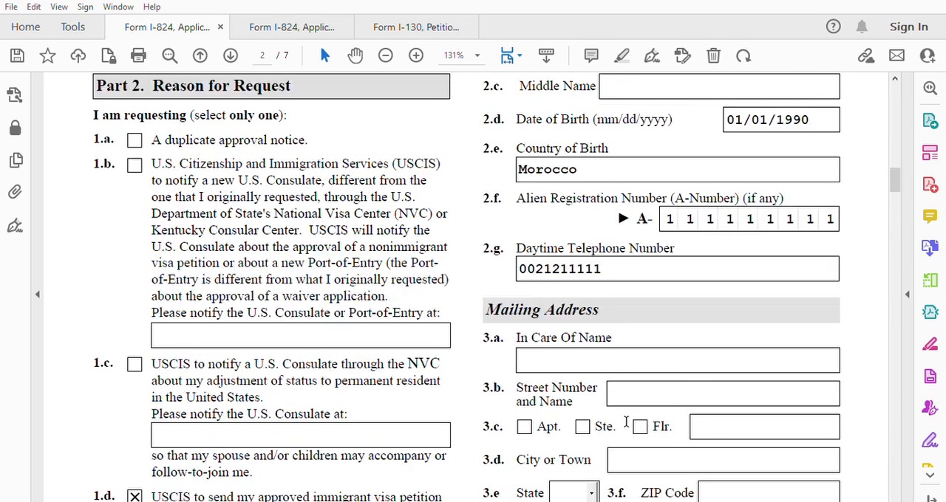
left_click(600, 323)
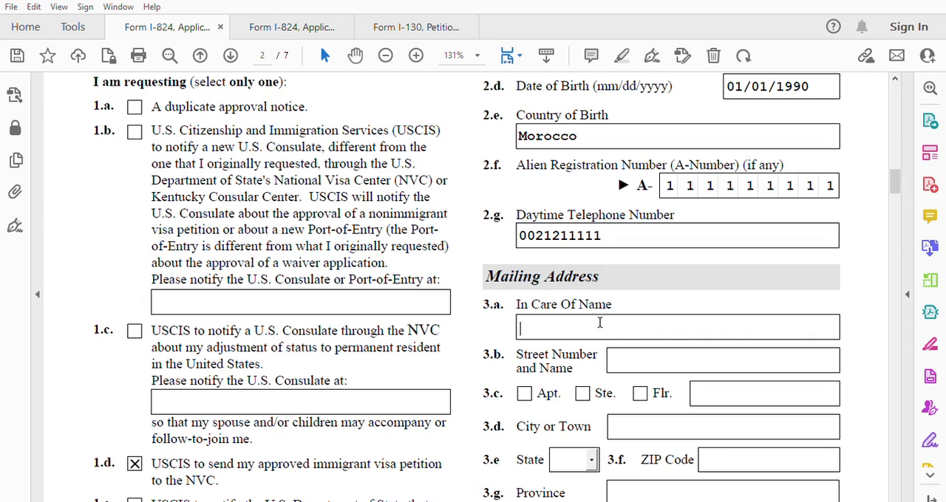
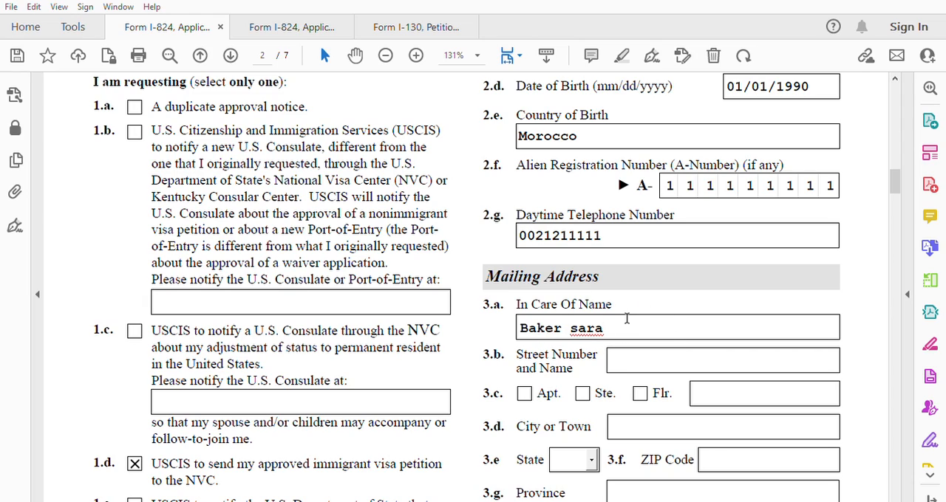
left_click(635, 352)
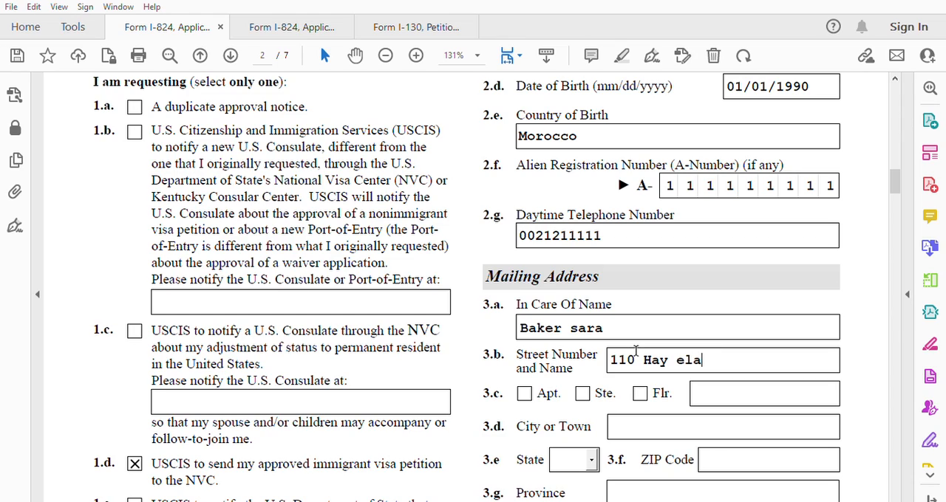
Fill in the beneficiary's city in Item 3.d, province in Item 3.g and postal code in Item 3.h.
left_click(642, 422)
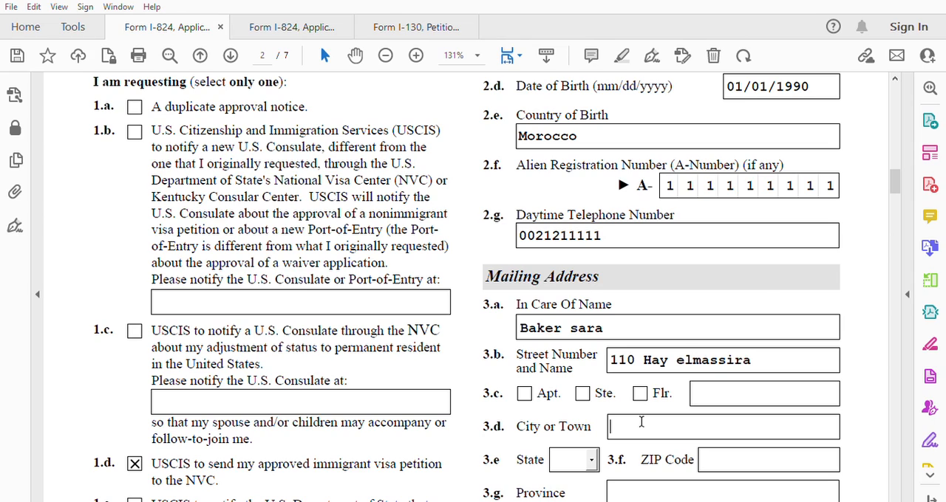
type("Khenifra")
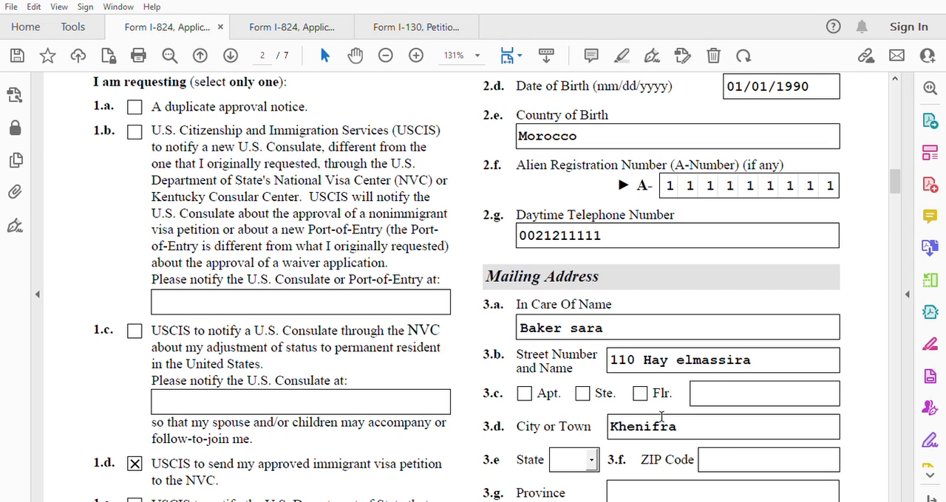
scroll(619, 405, "down", 2)
scroll(684, 381, "down", 1)
left_click(646, 386)
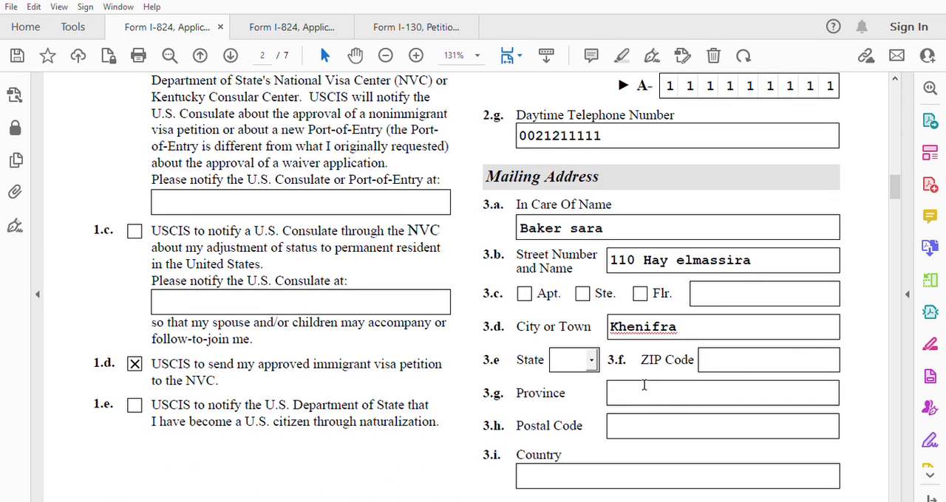
type("Khenifra")
left_click(614, 427)
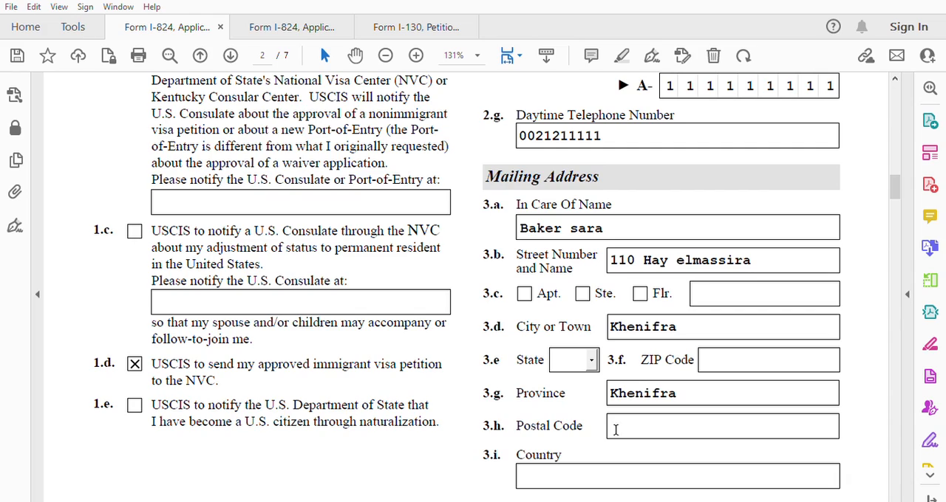
type("540000")
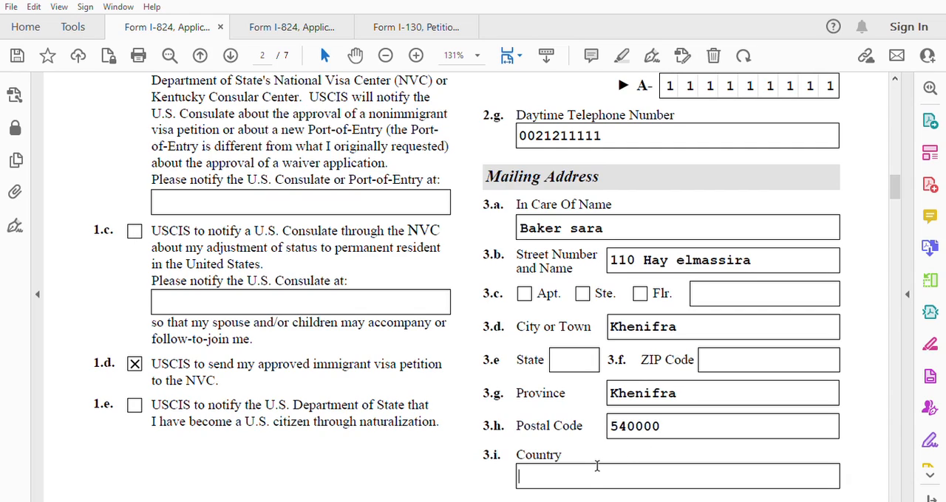
Correct the beneficiary's postal code in Item 3.h, clear the province, and enter Morocco as the country in Item 3.i.
left_click(668, 419)
type("54000")
left_click(581, 467)
type("Morocco")
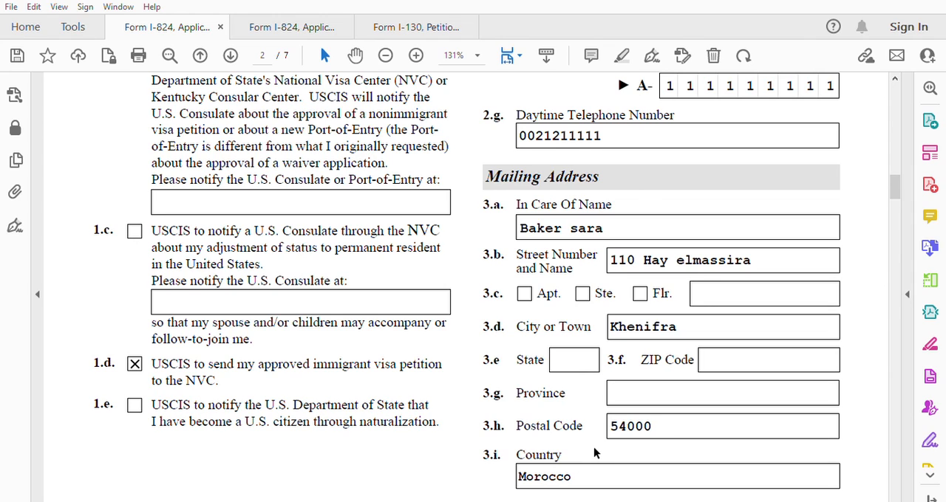
Enter "Same" as the street number and name in Item 4.a of the beneficiary's Physical Address.
scroll(594, 447, "down", 10)
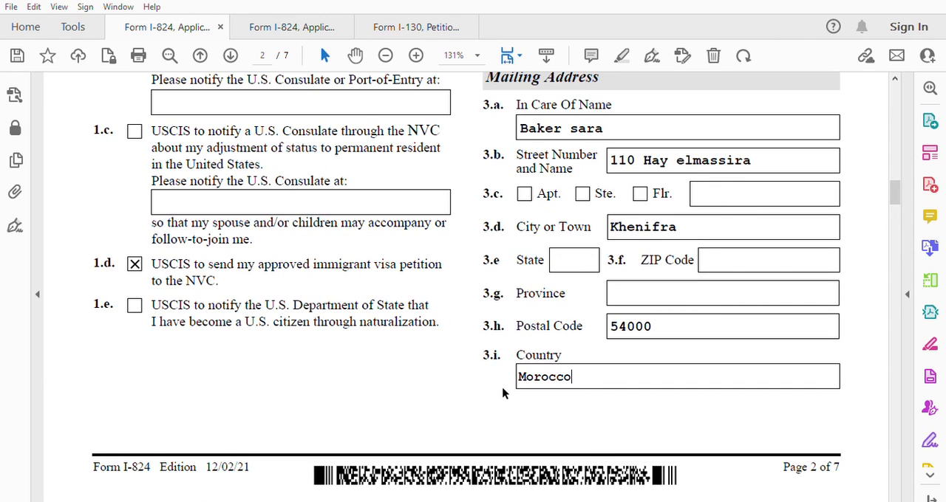
left_click(322, 295)
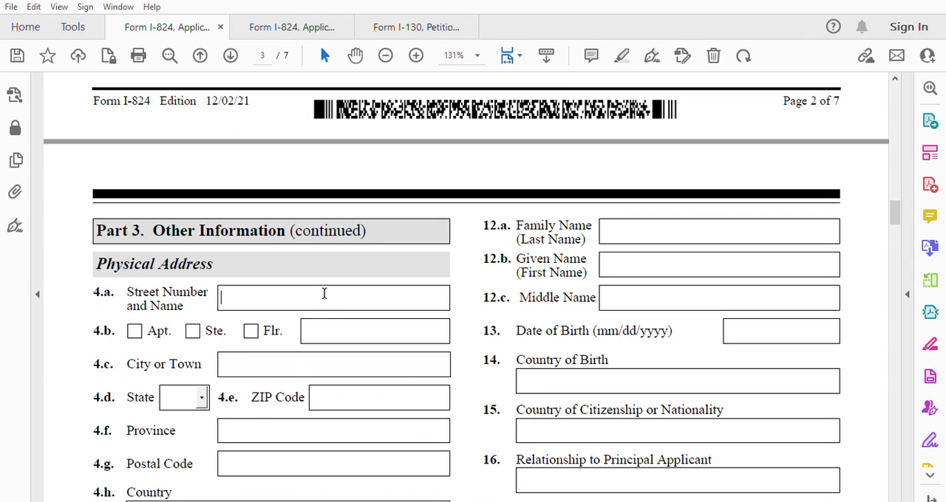
type("Same")
Review the Dependents items on pages 3 and 4 against the Part 2 selections to see whether they apply.
scroll(326, 295, "down", 9)
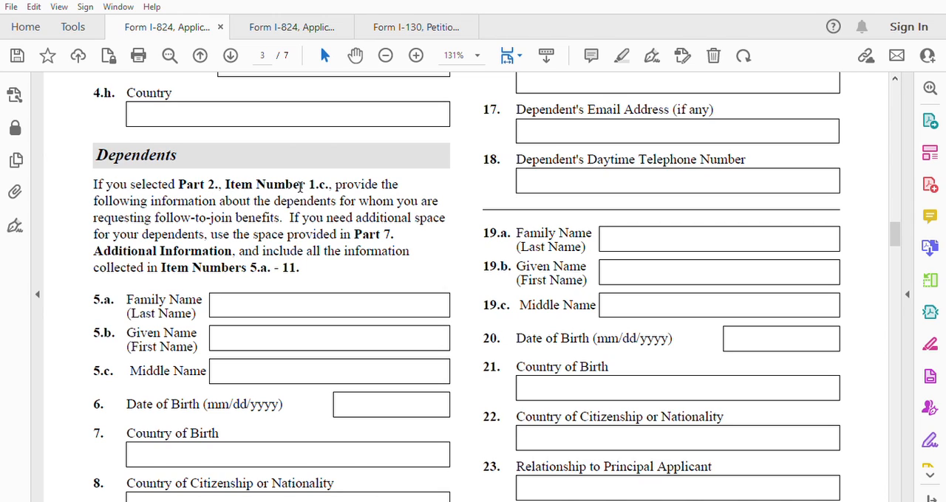
scroll(328, 206, "up", 15)
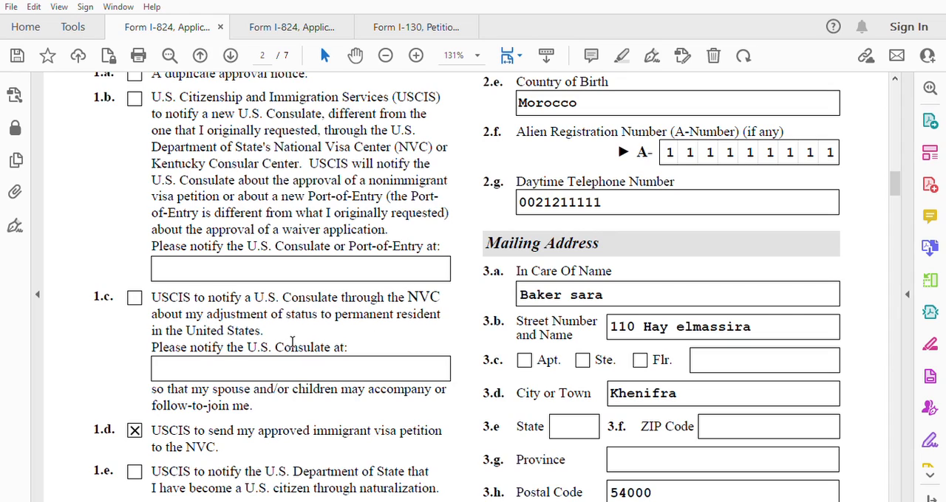
scroll(325, 354, "down", 12)
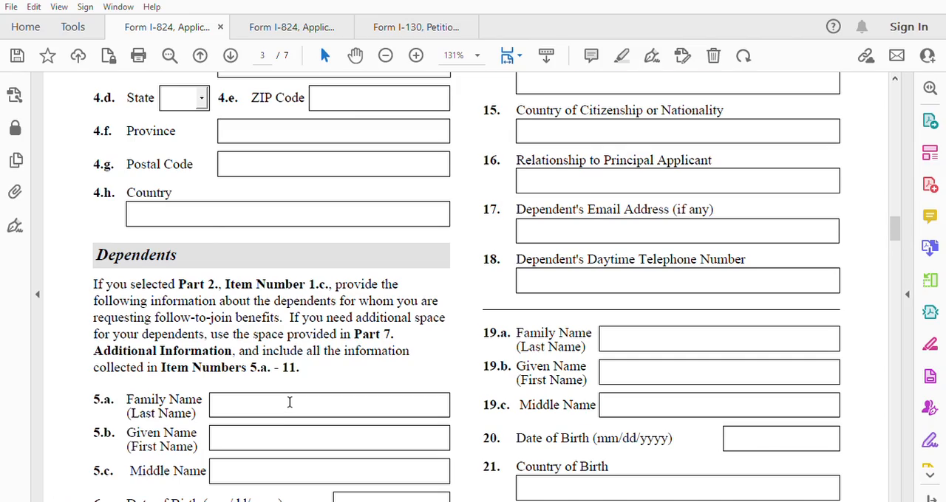
scroll(289, 401, "down", 5)
scroll(291, 398, "up", 5)
scroll(293, 398, "up", 4)
scroll(293, 399, "down", 7)
scroll(294, 401, "down", 8)
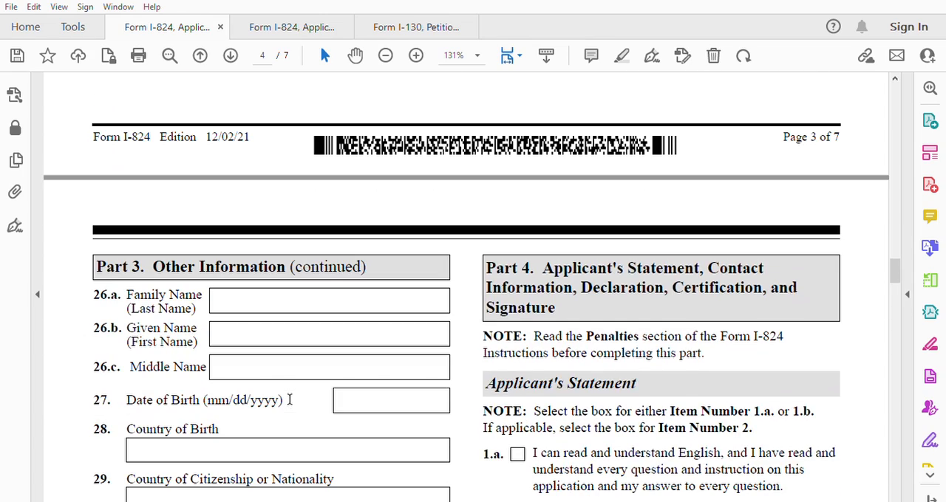
scroll(259, 303, "down", 8)
scroll(257, 316, "down", 8)
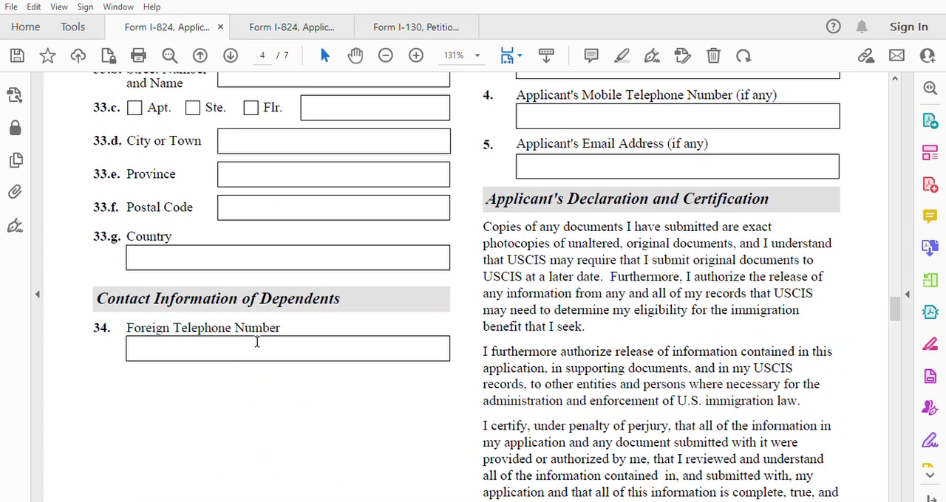
Mark Item 1.a in Part 4's Applicant's Statement, declaring that the applicant can read and understand English.
scroll(343, 343, "up", 10)
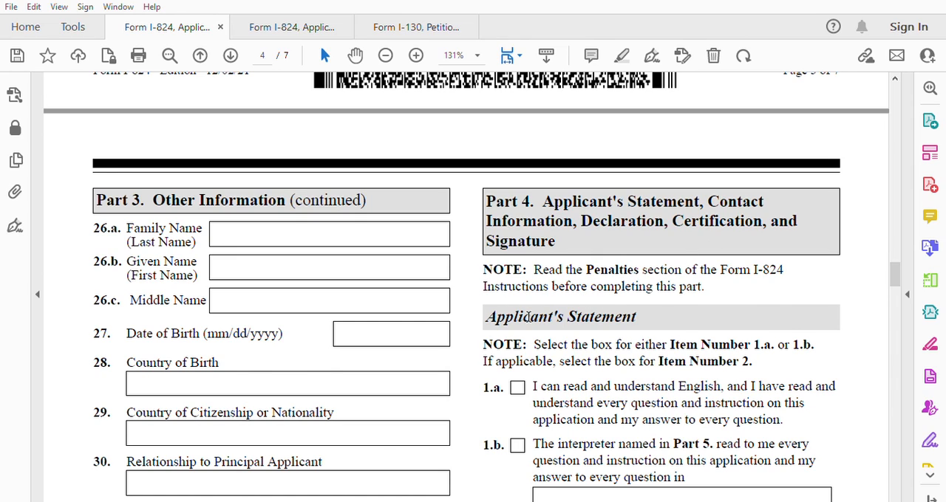
scroll(527, 316, "down", 1)
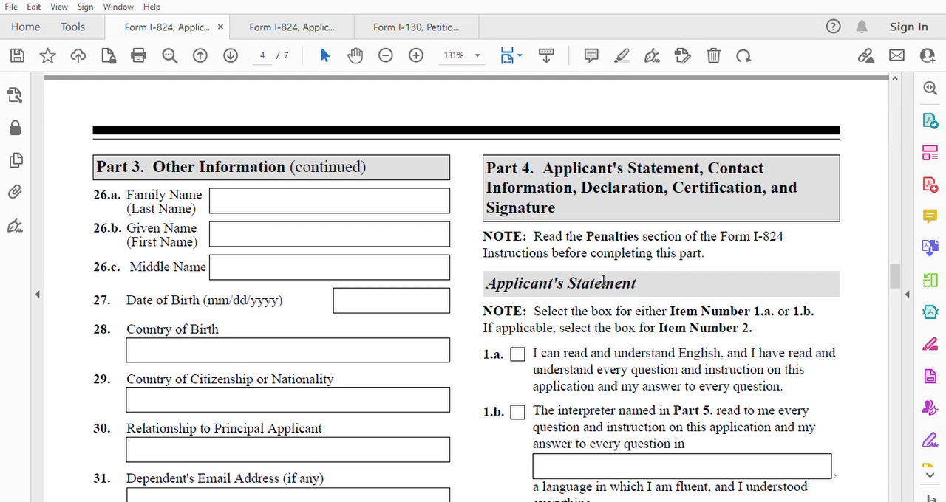
left_click(517, 354)
scroll(755, 380, "down", 2)
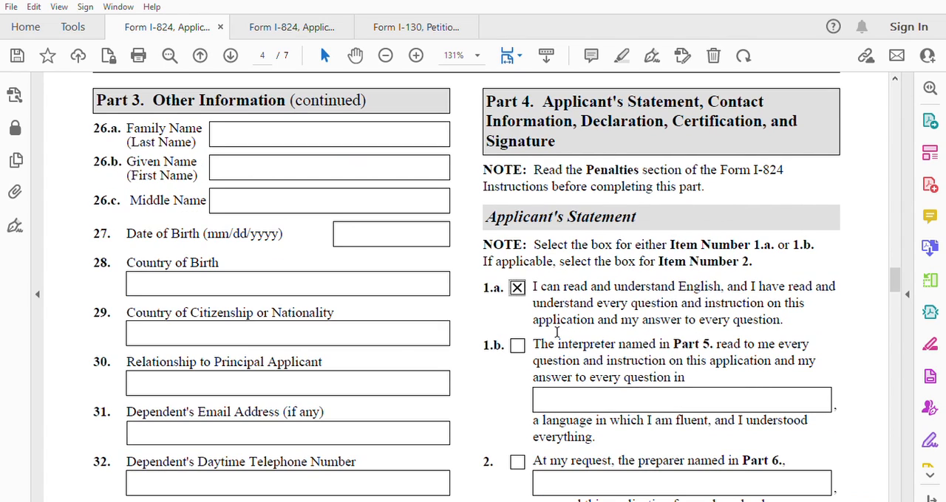
left_click(518, 346)
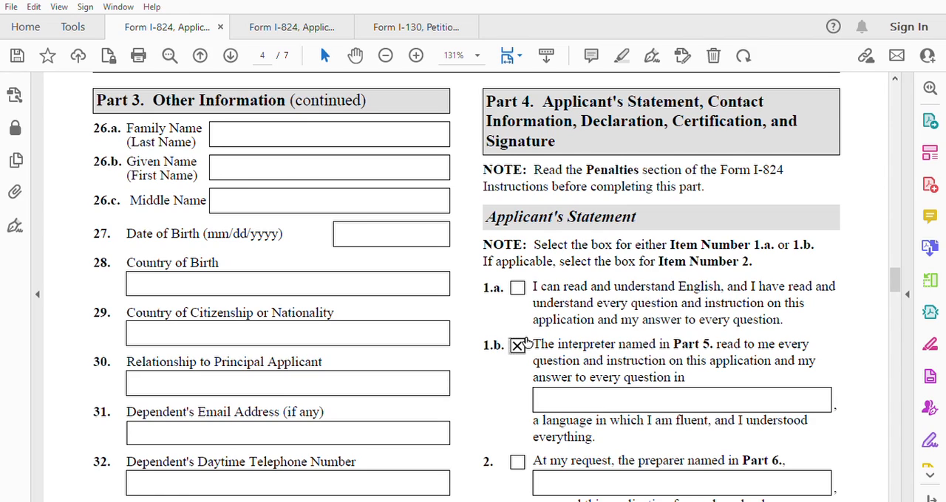
left_click(518, 288)
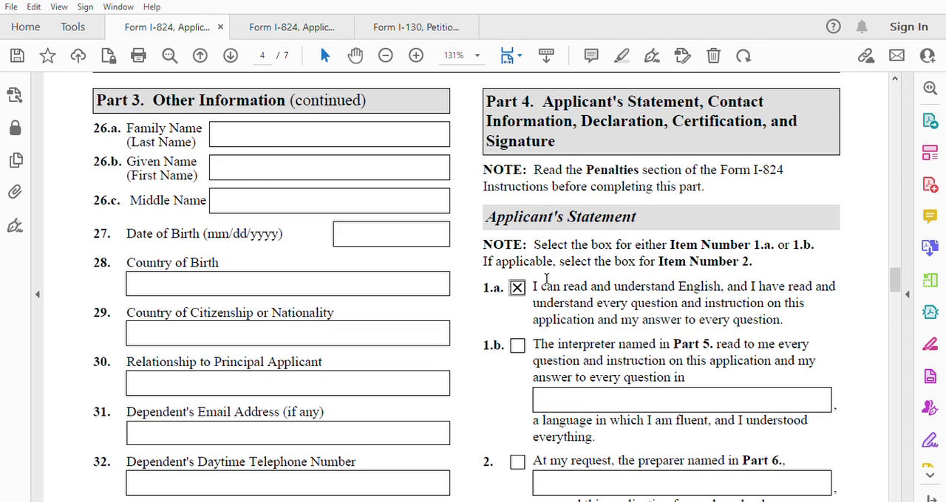
scroll(587, 328, "down", 2)
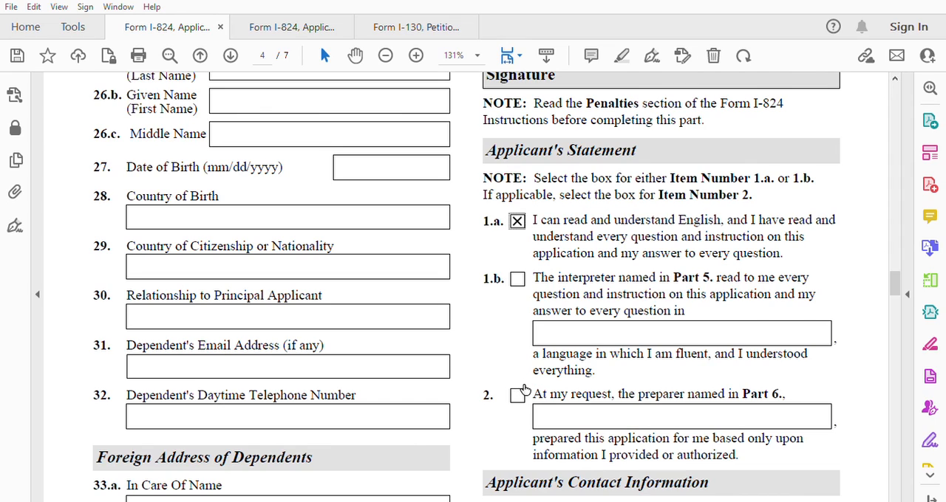
Fill in the applicant's daytime telephone number in Item 3 and mobile telephone number in Item 4 of Part 4.
scroll(557, 310, "down", 5)
scroll(557, 310, "down", 2)
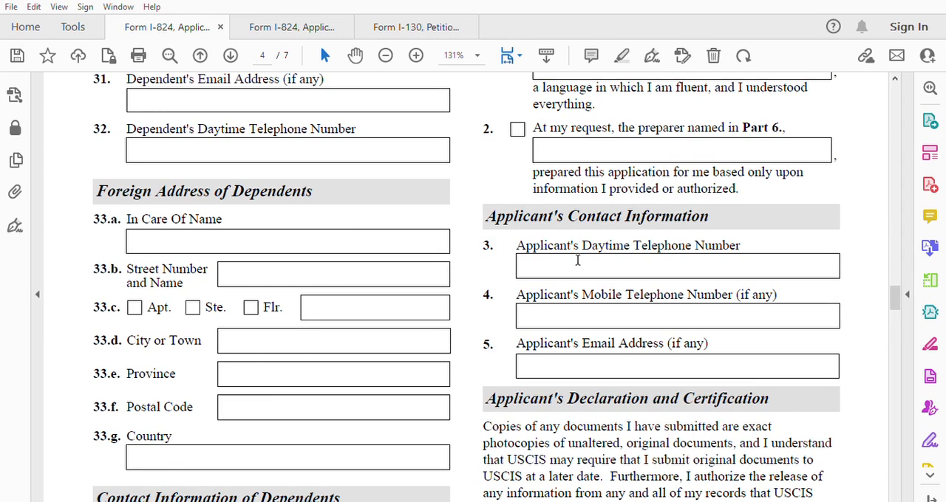
left_click(573, 262)
type("0021244444")
left_click(538, 311)
type("0021244444")
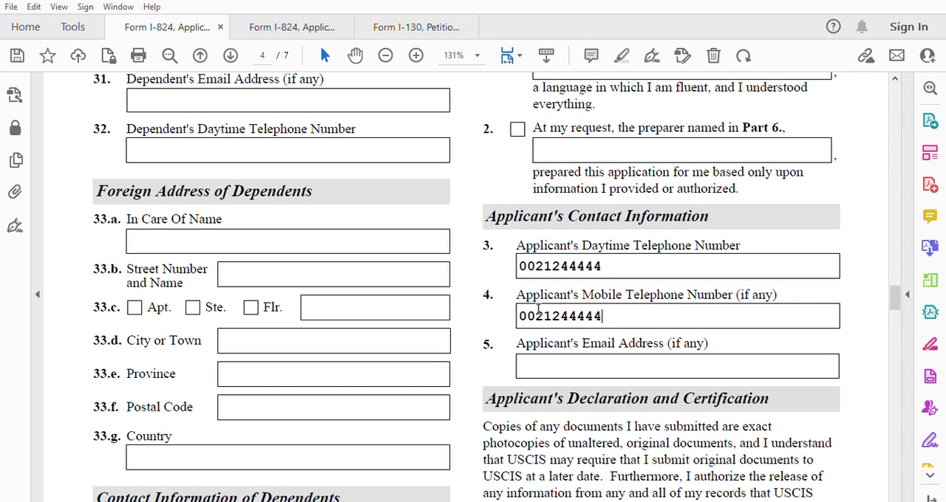
Fill in the applicant's email address in Item 5 of the Applicant's Contact Information.
left_click(536, 354)
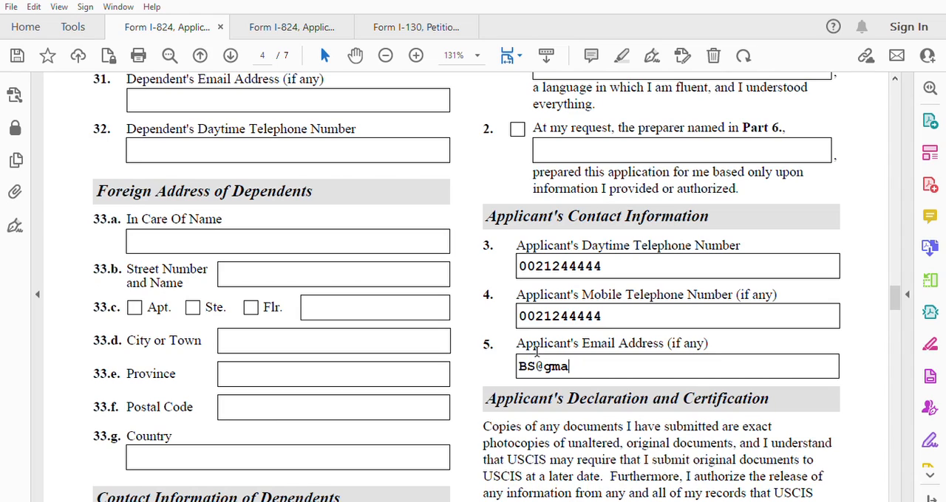
Set the Date of Signature in Item 6.b of the Applicant's Signature section to 5/12/2023.
scroll(563, 380, "down", 3)
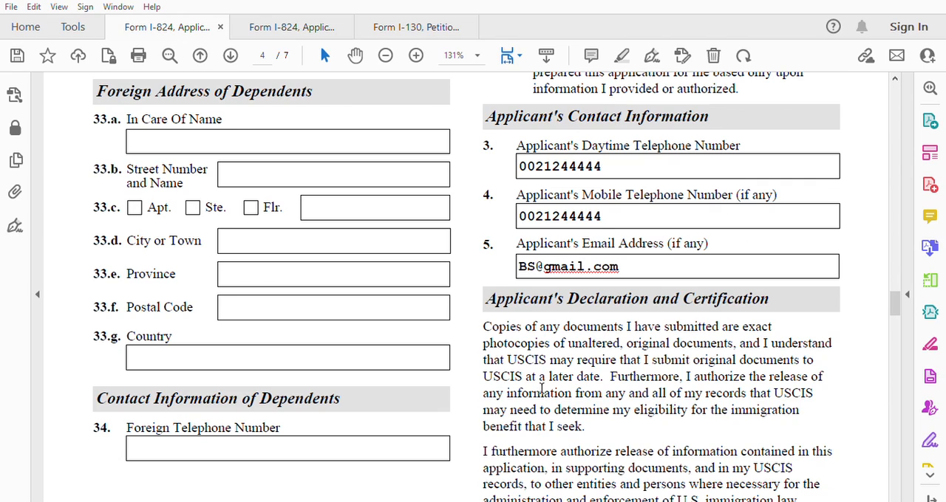
scroll(691, 348, "down", 1)
scroll(684, 344, "down", 14)
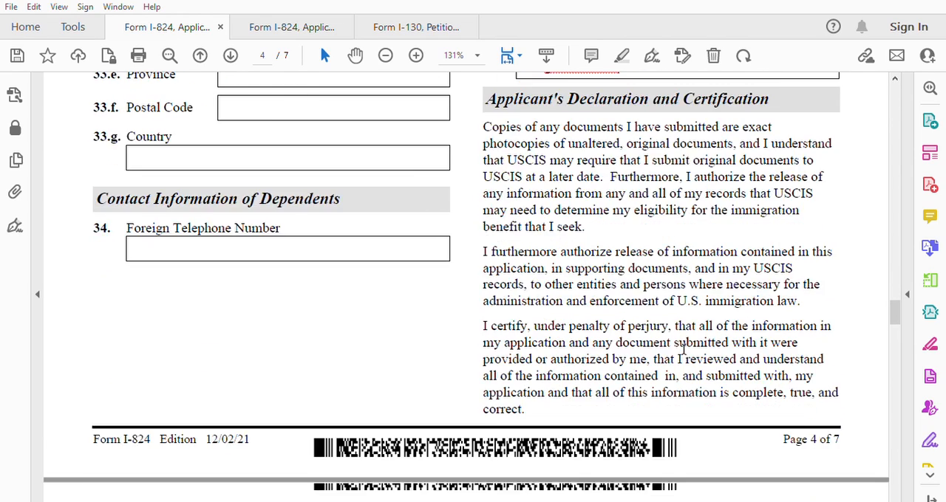
scroll(684, 348, "down", 1)
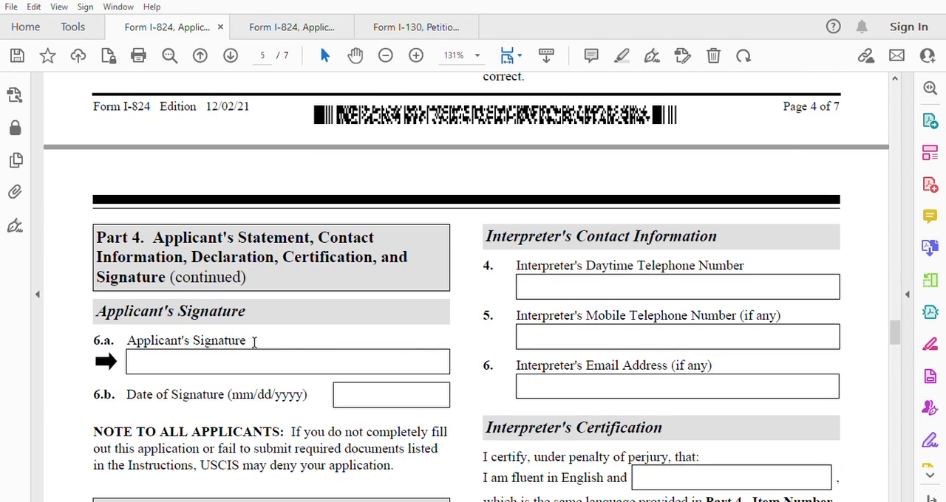
left_click(347, 387)
type("5/12/2023")
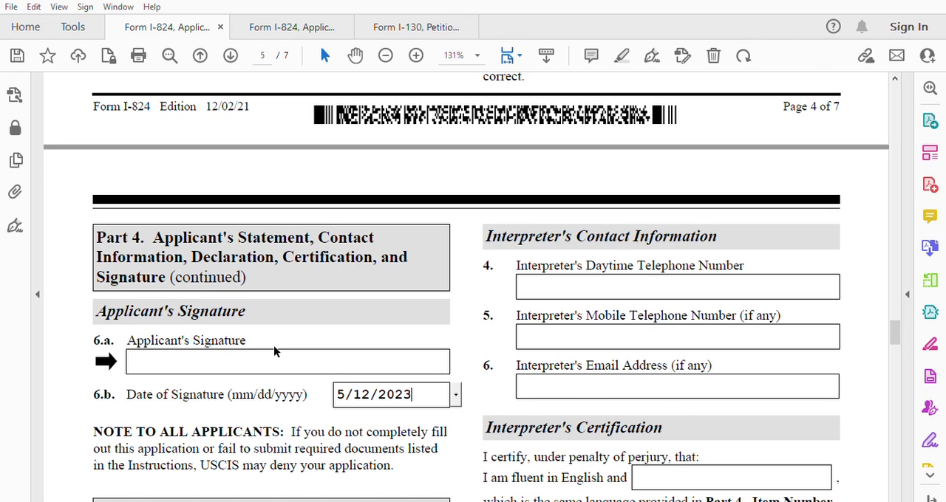
Examine the interpreter's name, contact information, certification and signature fields in Part 5.
scroll(276, 351, "down", 3)
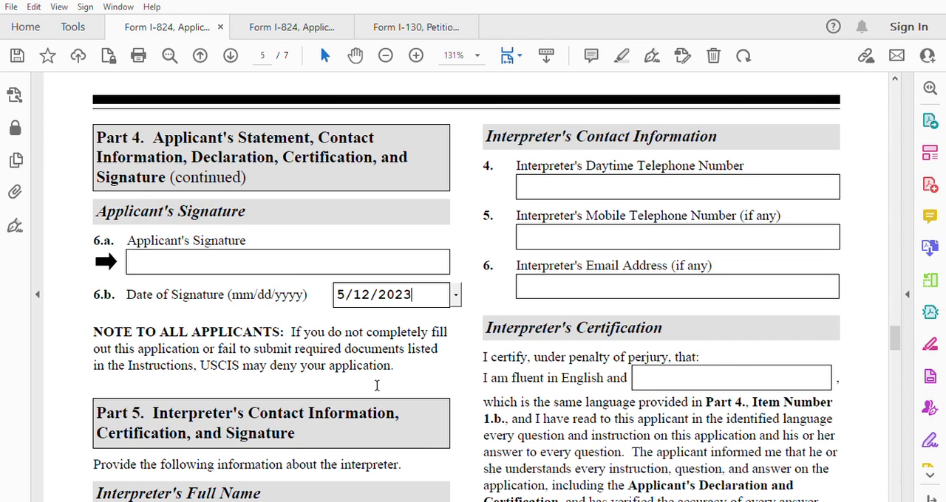
scroll(316, 351, "up", 1)
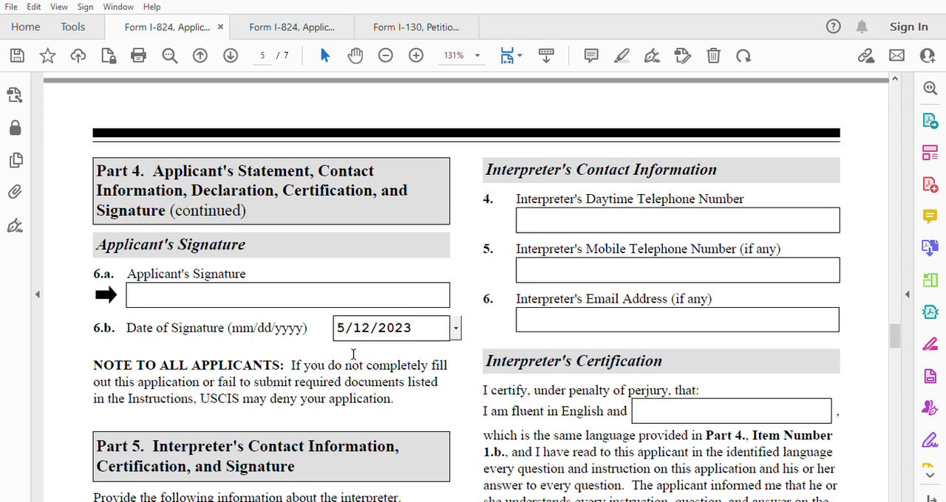
scroll(490, 334, "down", 2)
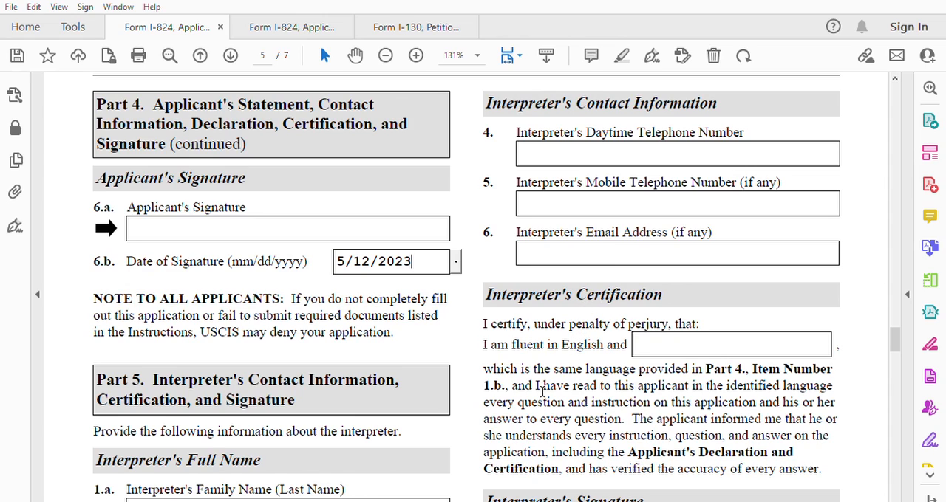
scroll(542, 391, "down", 2)
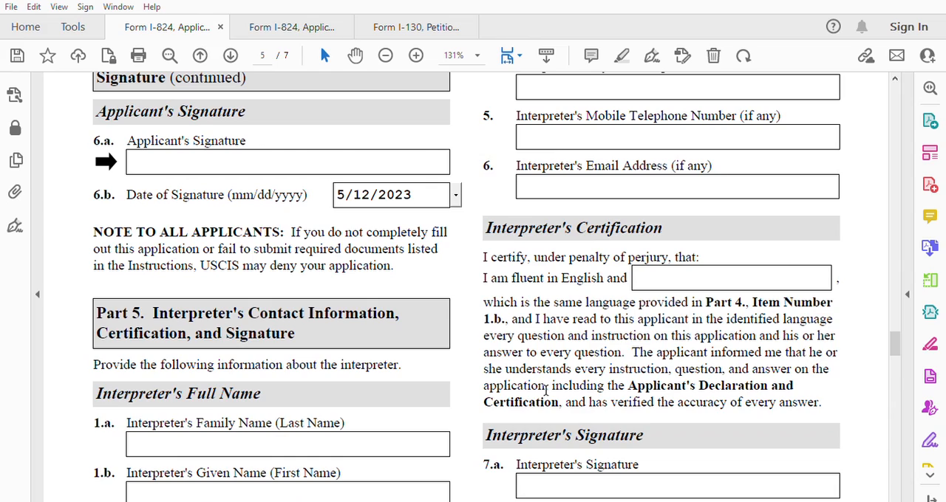